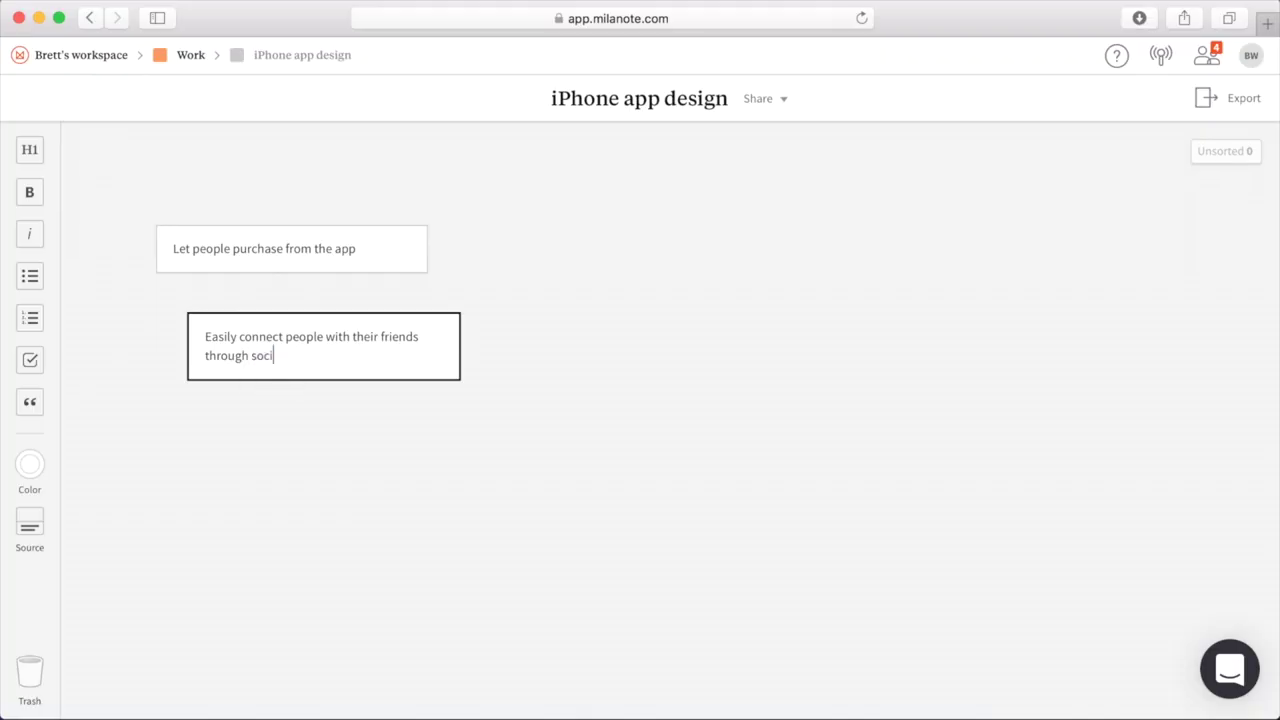
Add a third note reading 'Upload photos of your creations as you're building them'
{"action": "double_click", "coordinate": [230, 452]}
{"action": "type", "text": "Upload photos of your creations as you're building"}
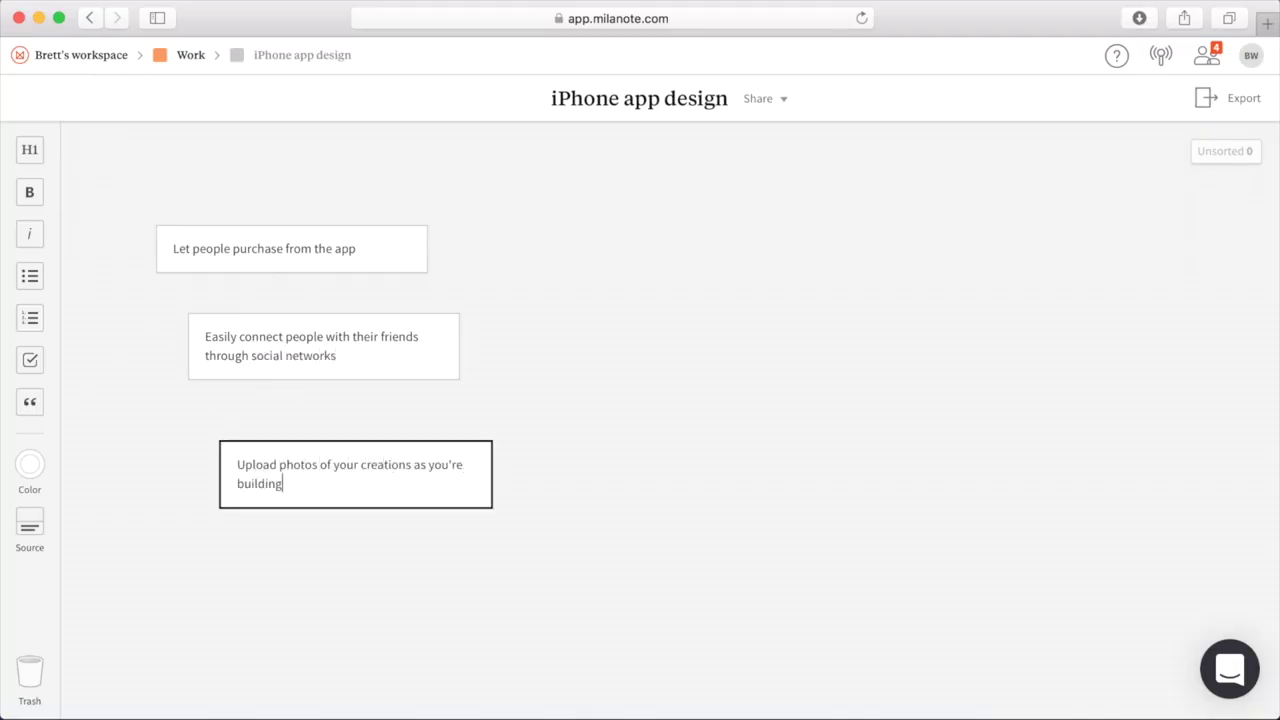
{"action": "type", "text": " them"}
{"action": "left_click", "coordinate": [137, 455]}
Add a column to the board and drop in Designs.jpeg and Cover.jpeg
{"action": "left_click_drag", "start_coordinate": [33, 350], "coordinate": [555, 328]}
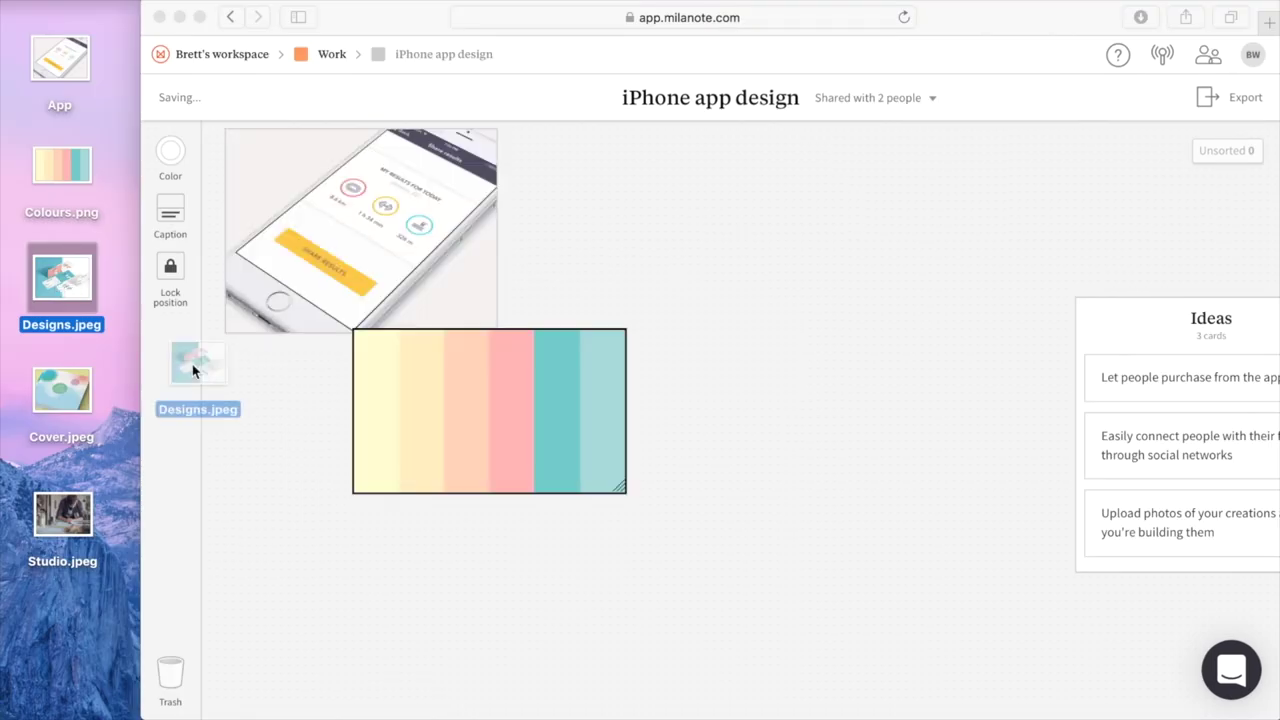
{"action": "left_click_drag", "start_coordinate": [192, 364], "coordinate": [560, 450]}
{"action": "left_click", "coordinate": [52, 395]}
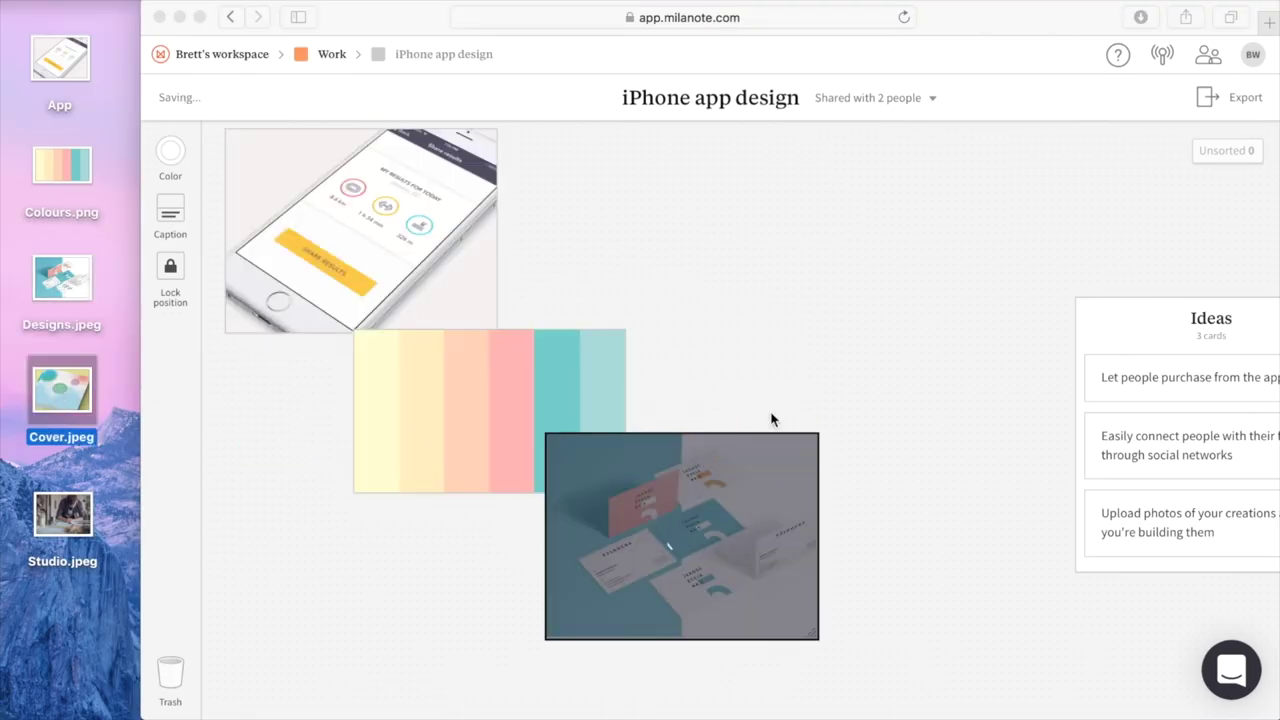
{"action": "left_click_drag", "start_coordinate": [771, 419], "coordinate": [775, 420]}
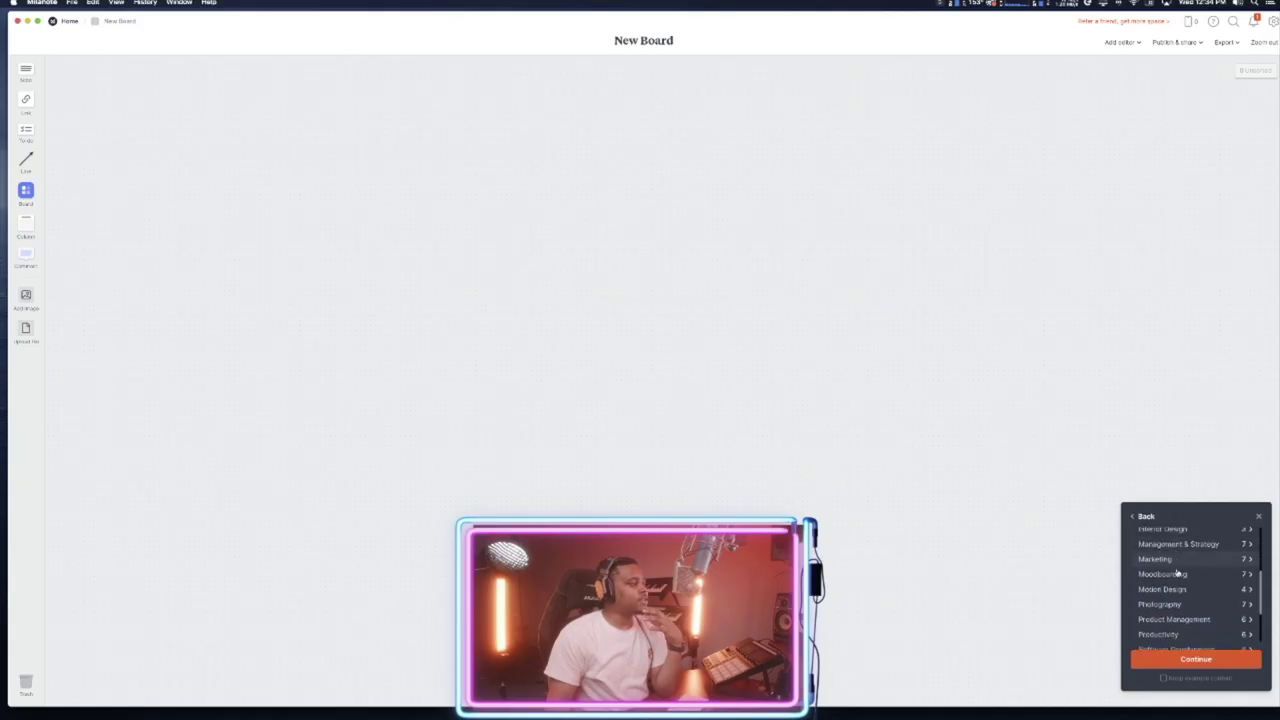
Return the template chooser to its main list of templates
{"action": "left_click", "coordinate": [1146, 516]}
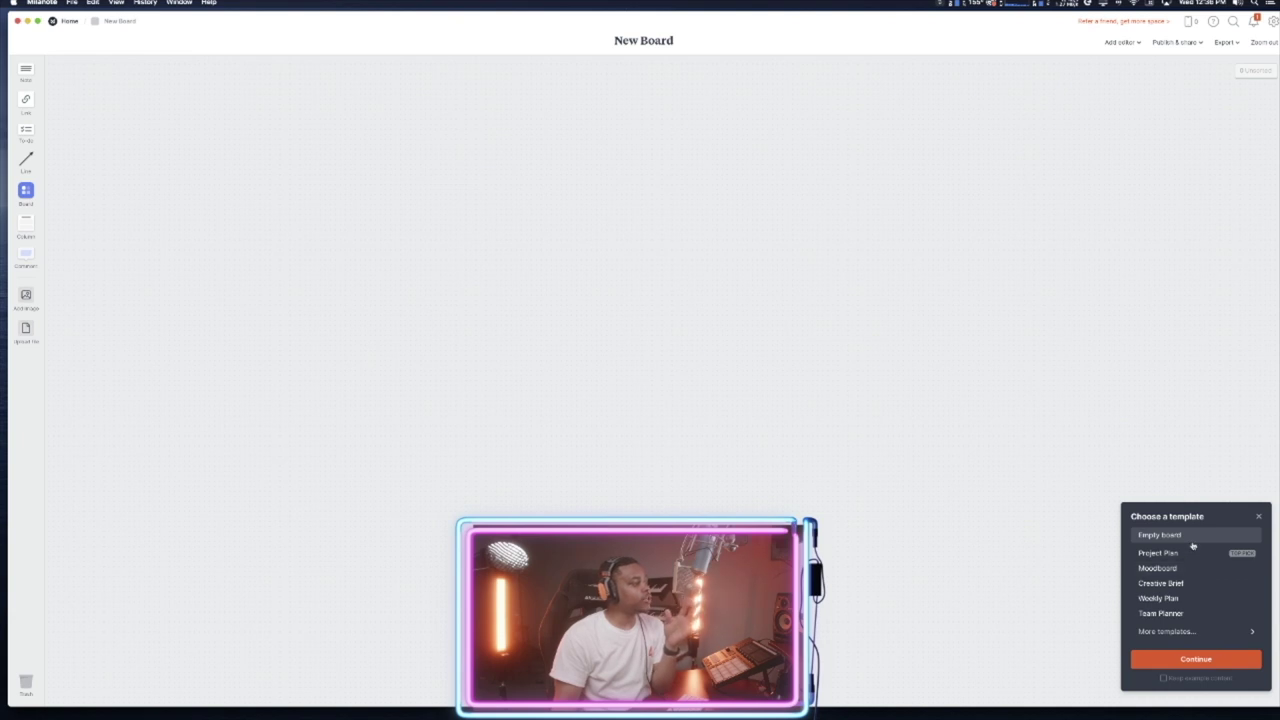
Apply the Film / TV Moodboard template to New Board and try moving its top image placeholder
{"action": "left_click", "coordinate": [1182, 633]}
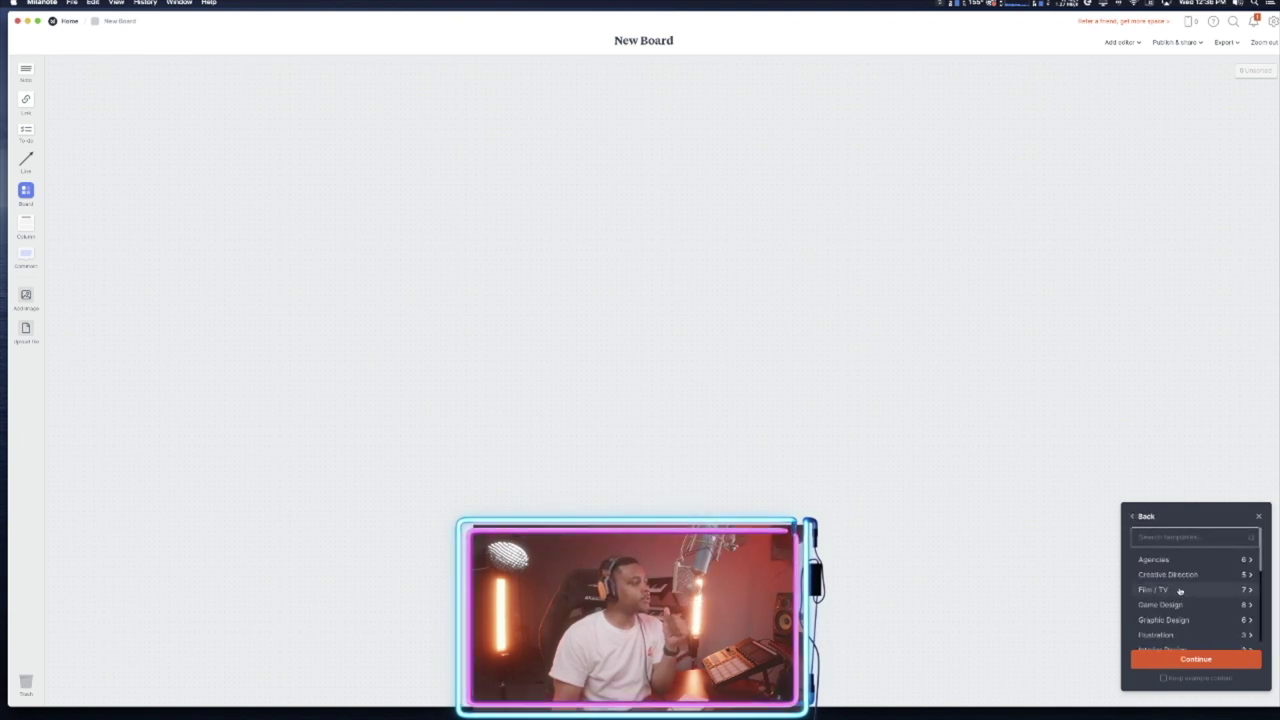
{"action": "left_click", "coordinate": [1178, 592]}
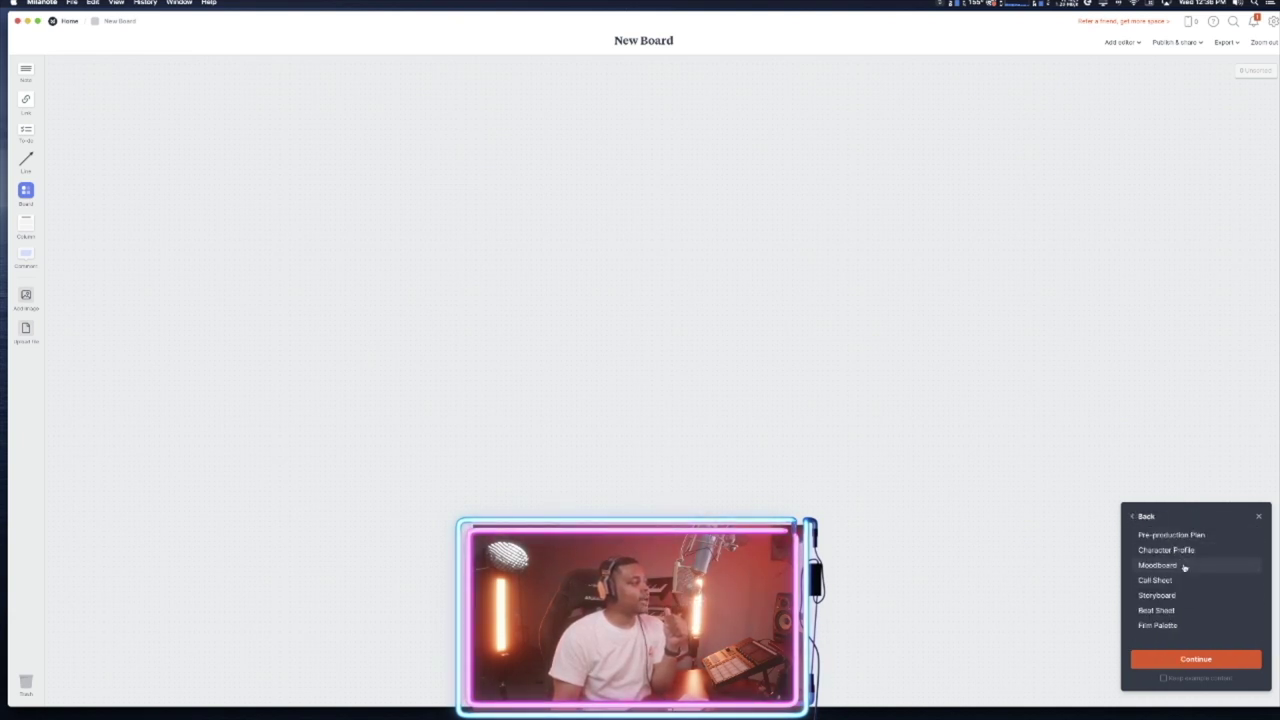
{"action": "left_click", "coordinate": [1185, 566]}
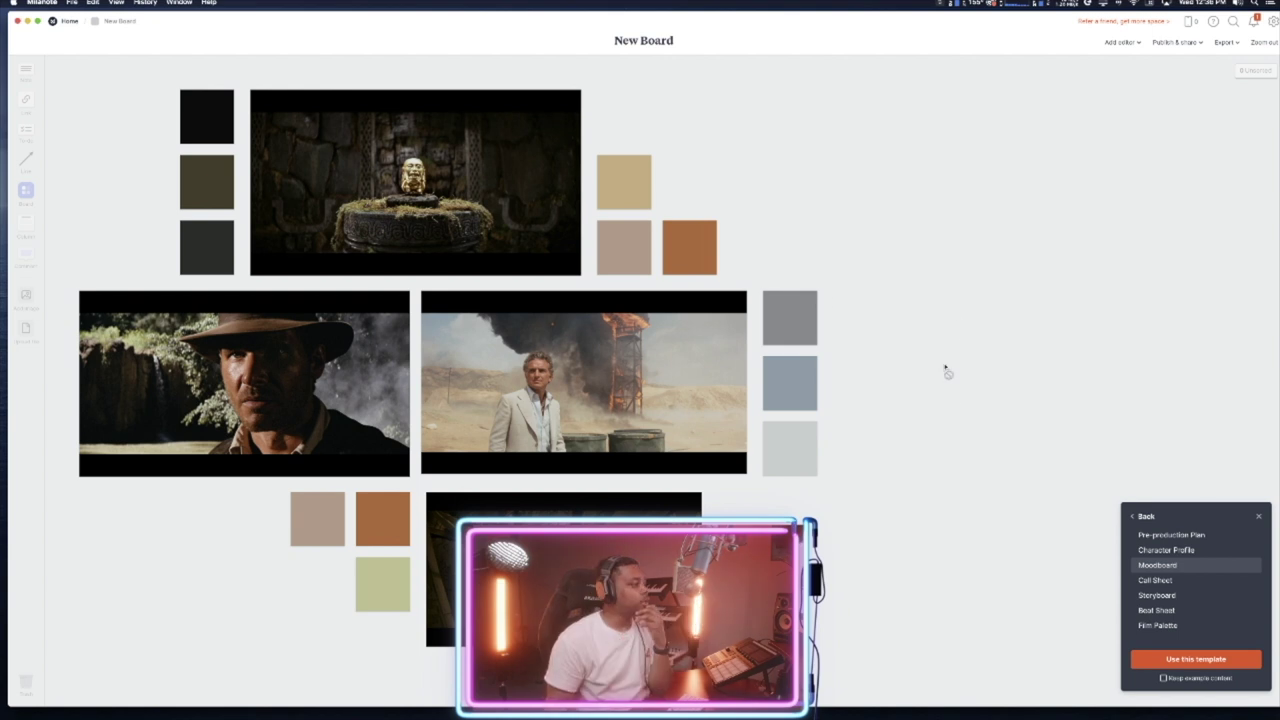
{"action": "left_click", "coordinate": [1196, 659]}
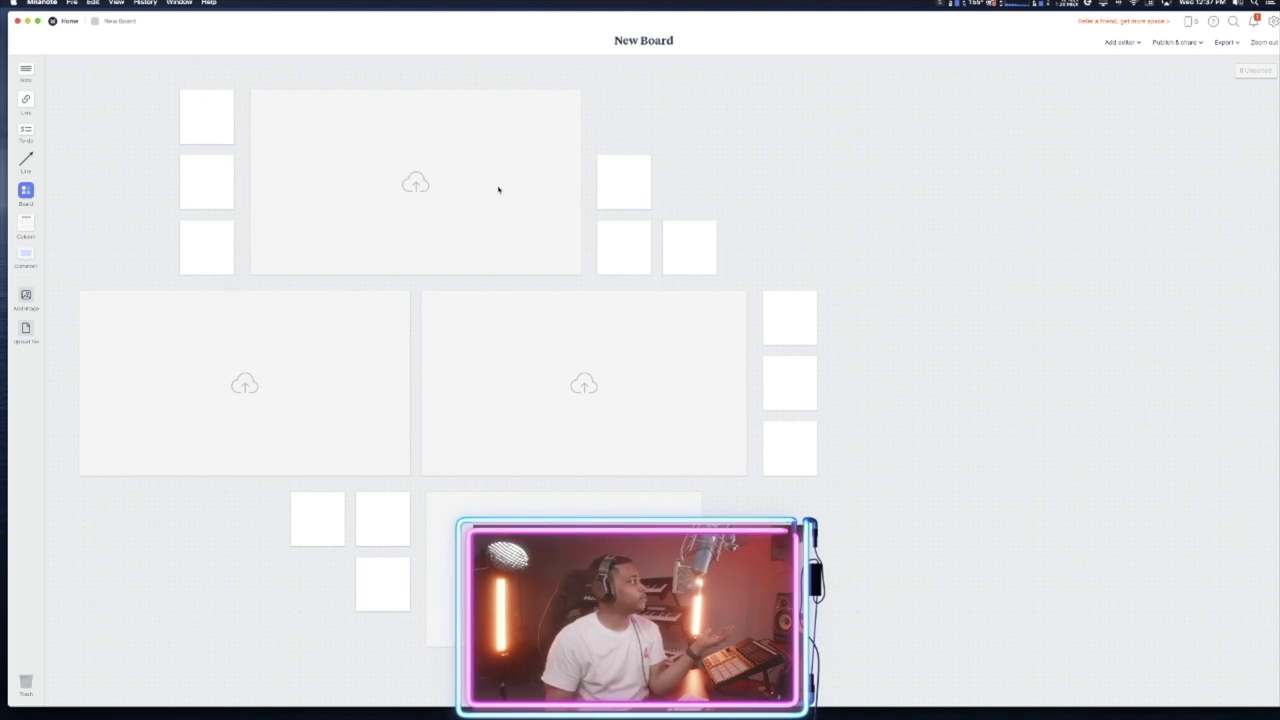
{"action": "left_click_drag", "start_coordinate": [498, 189], "coordinate": [406, 171]}
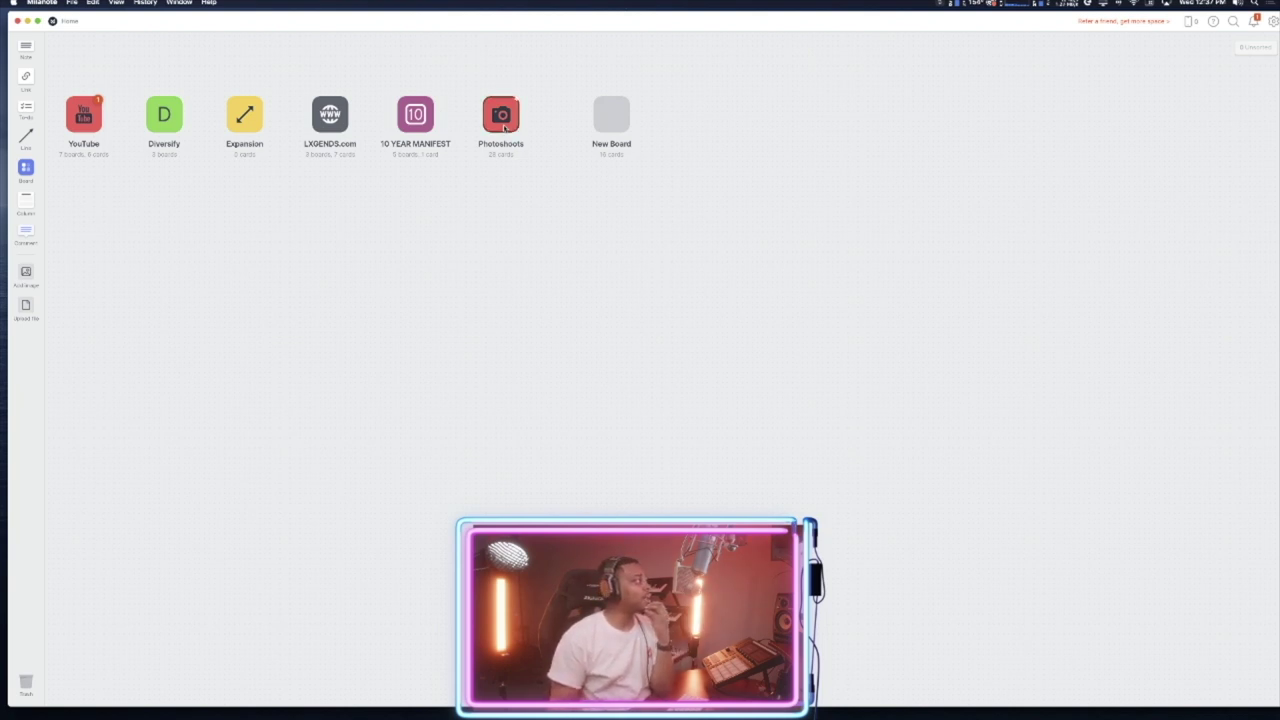
Open the Photoshoots board from Home
{"action": "left_click", "coordinate": [502, 118]}
Scroll down the Photoshoots board to view its photos, swatches and Visuals card
{"action": "scroll", "coordinate": [972, 265], "scroll_direction": "down", "scroll_amount": 2}
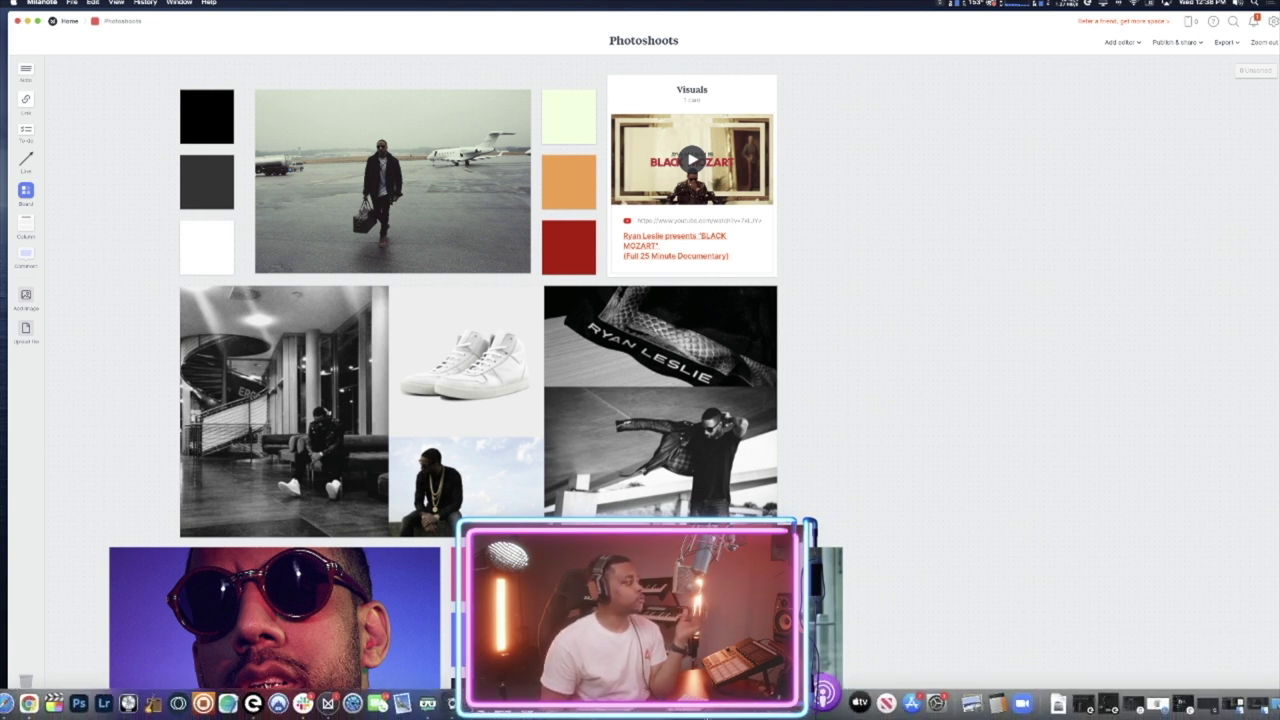
Search Google Images for the artist's name plus 'fashion' and preview one result
{"action": "left_click", "coordinate": [137, 686]}
{"action": "type", "text": "ryan le"}
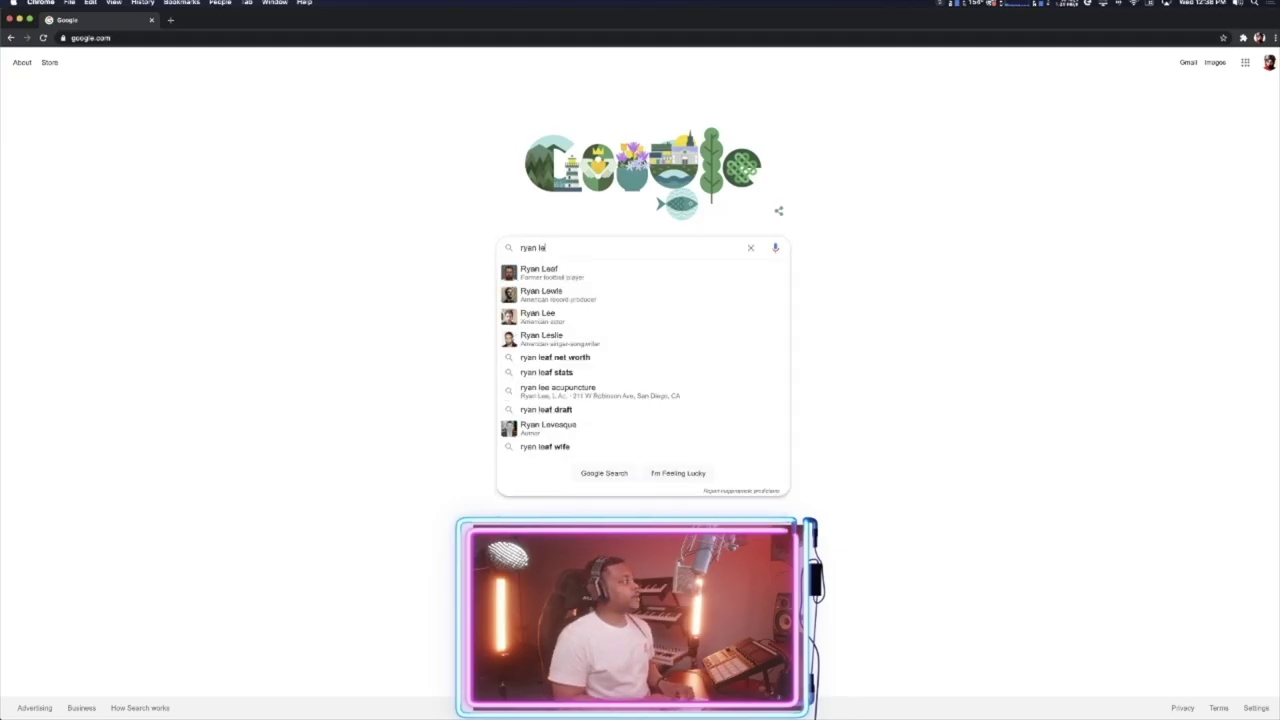
{"action": "type", "text": "slie fashion"}
{"action": "key", "text": "Return"}
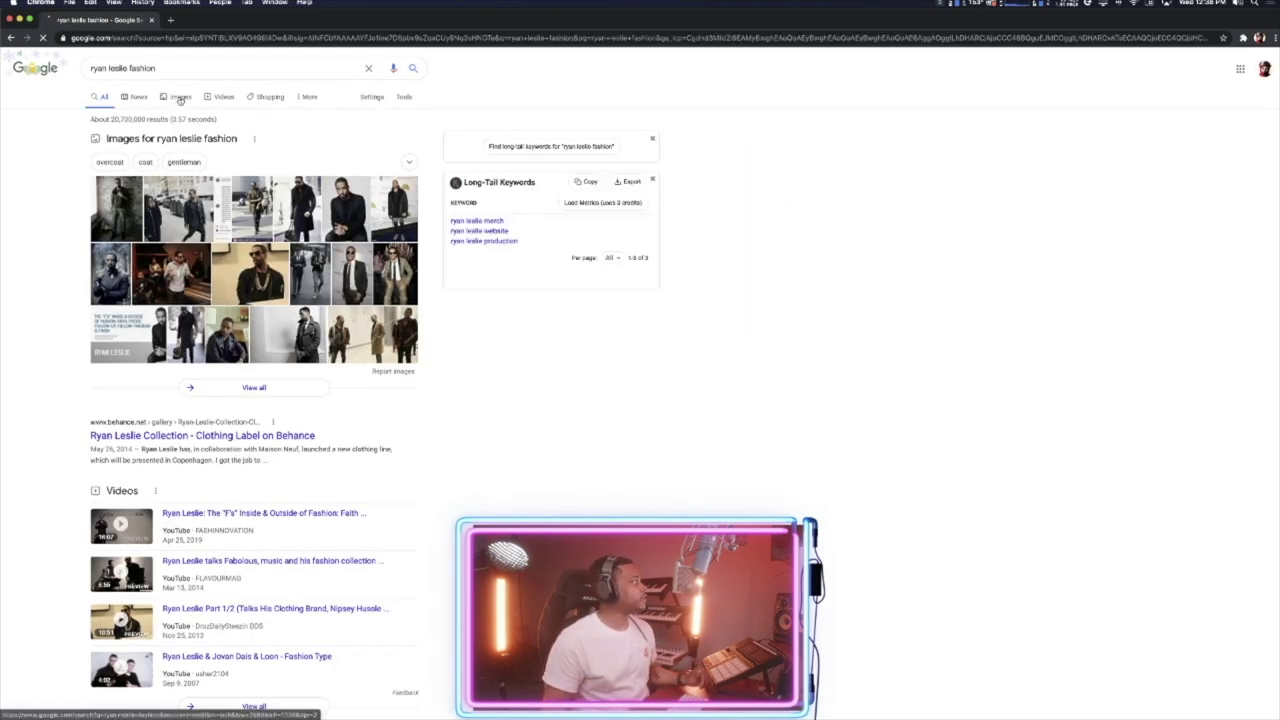
{"action": "left_click", "coordinate": [180, 97]}
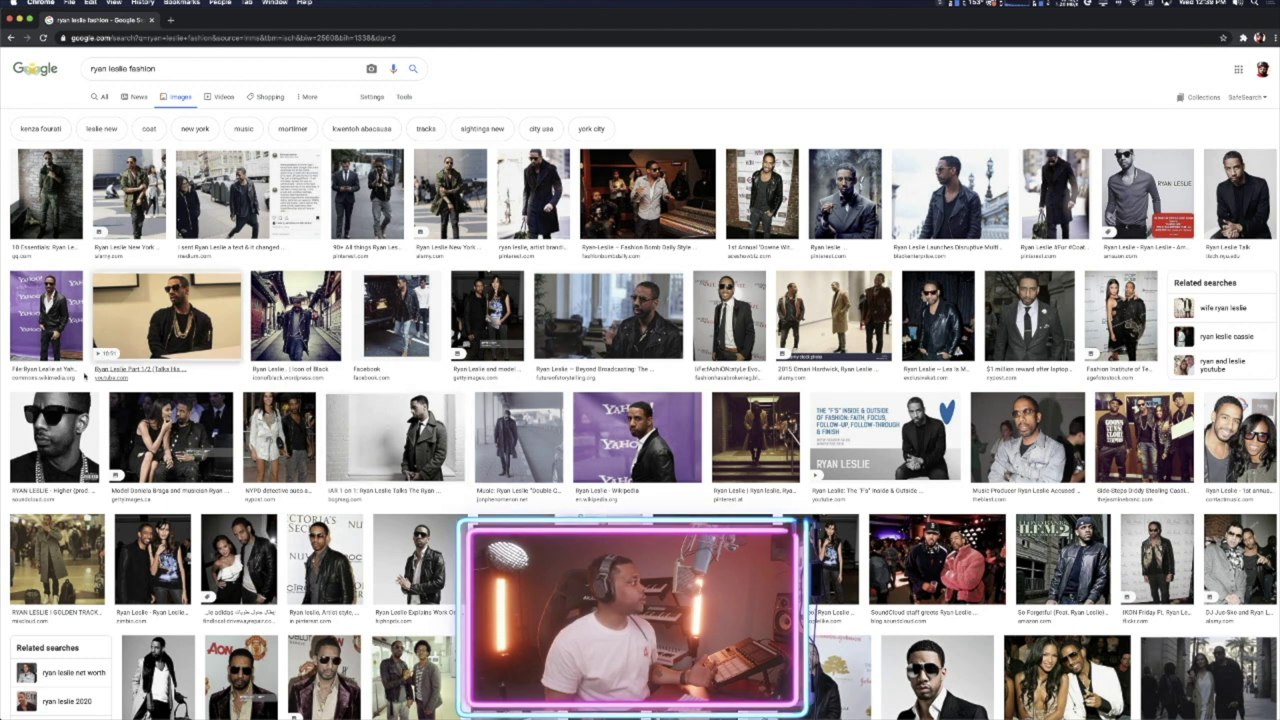
{"action": "left_click", "coordinate": [173, 315]}
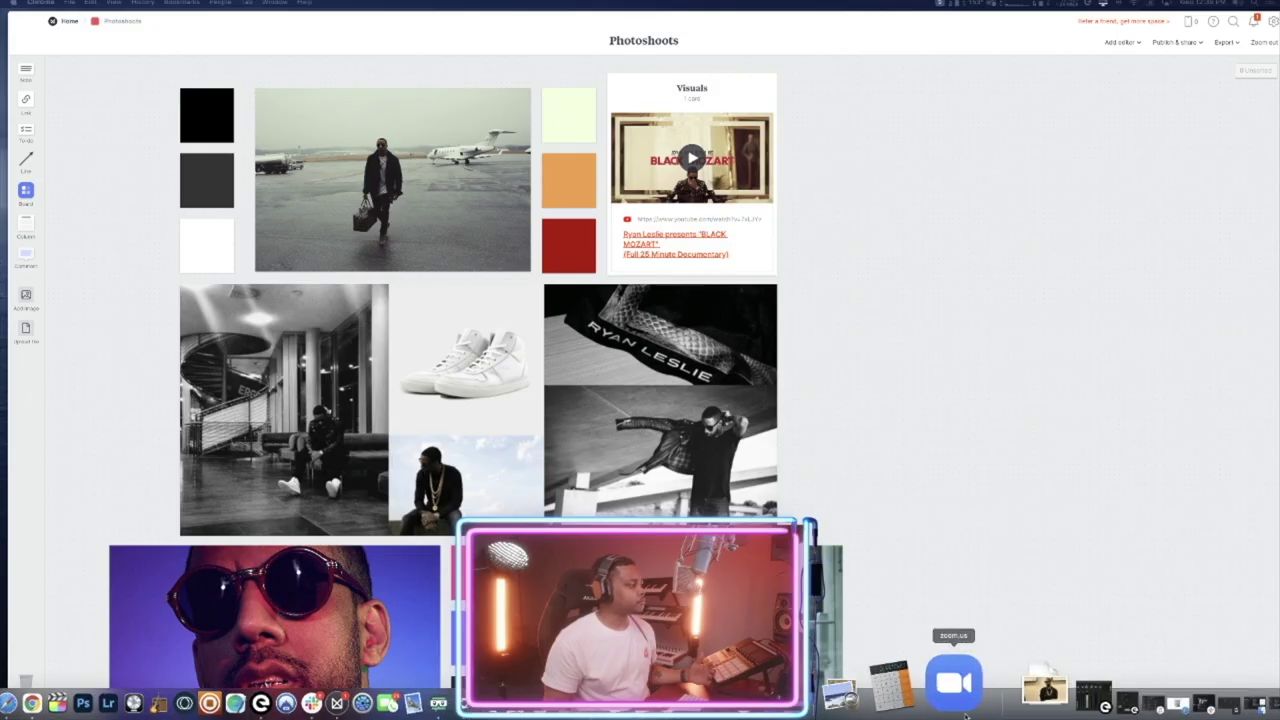
{"action": "left_click", "coordinate": [990, 685]}
{"action": "left_click_drag", "start_coordinate": [977, 625], "coordinate": [398, 170]}
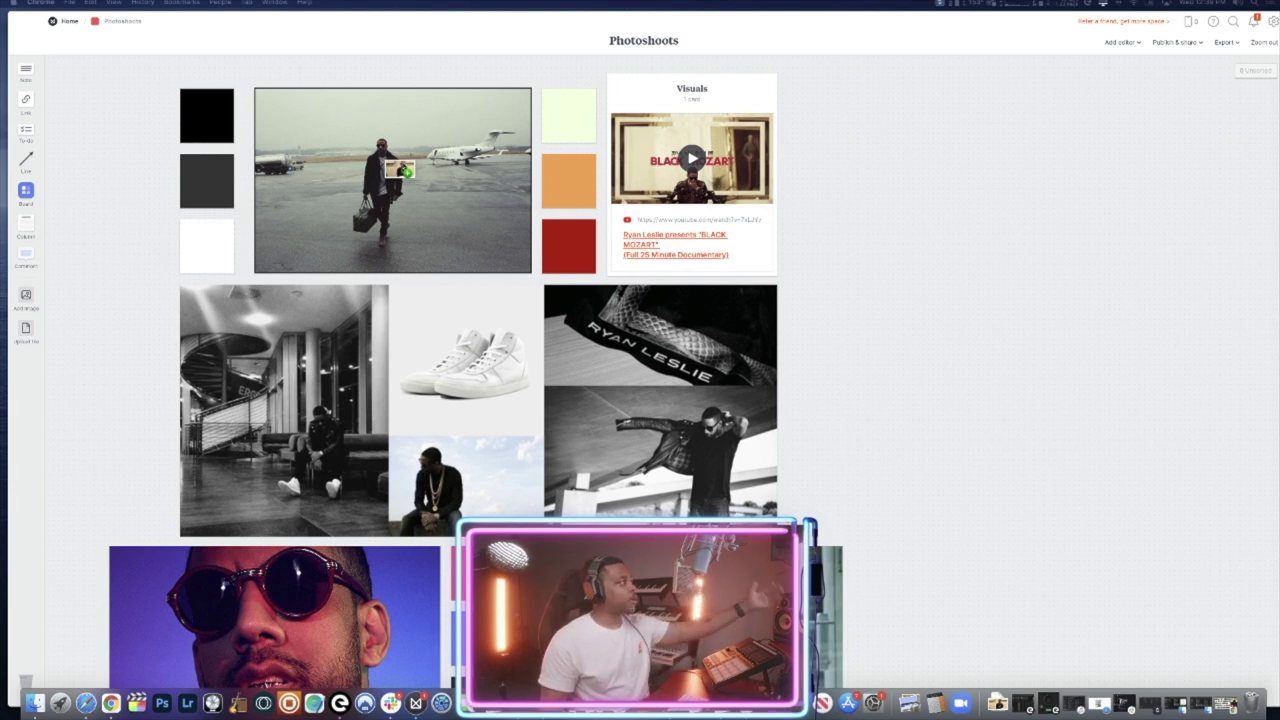
{"action": "left_click_drag", "start_coordinate": [398, 170], "coordinate": [398, 170]}
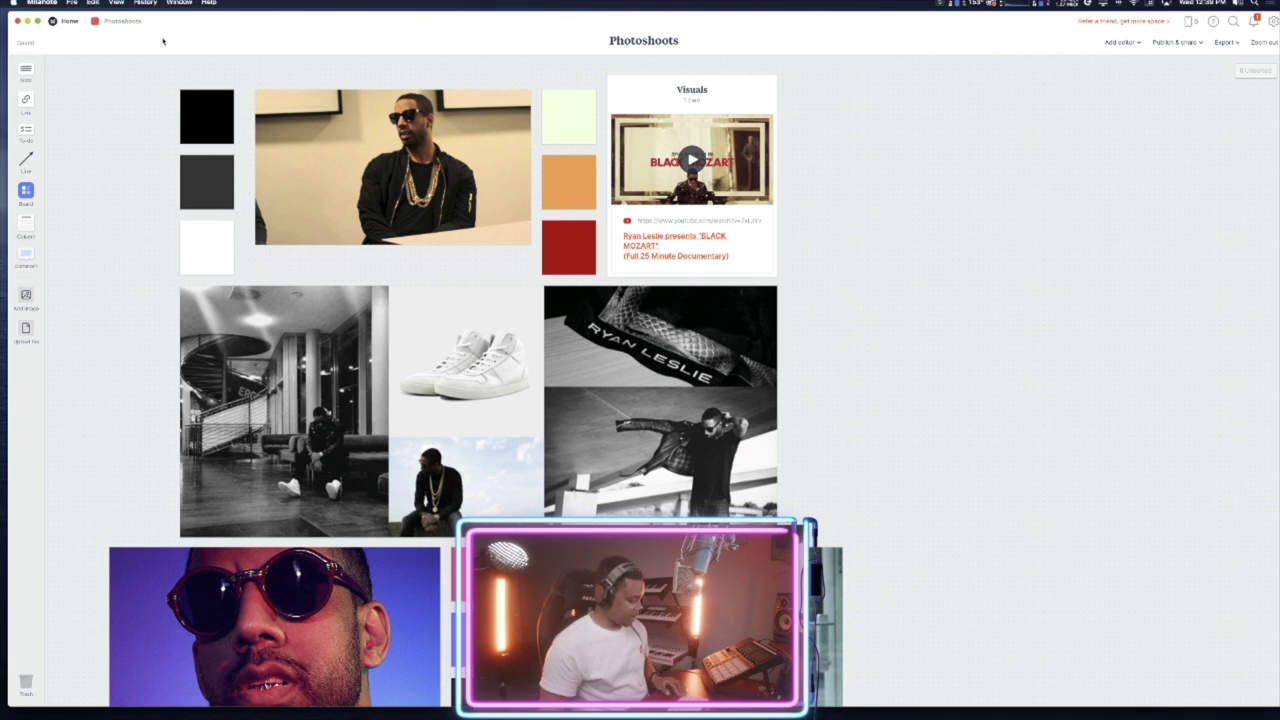
{"action": "key", "text": "super+z"}
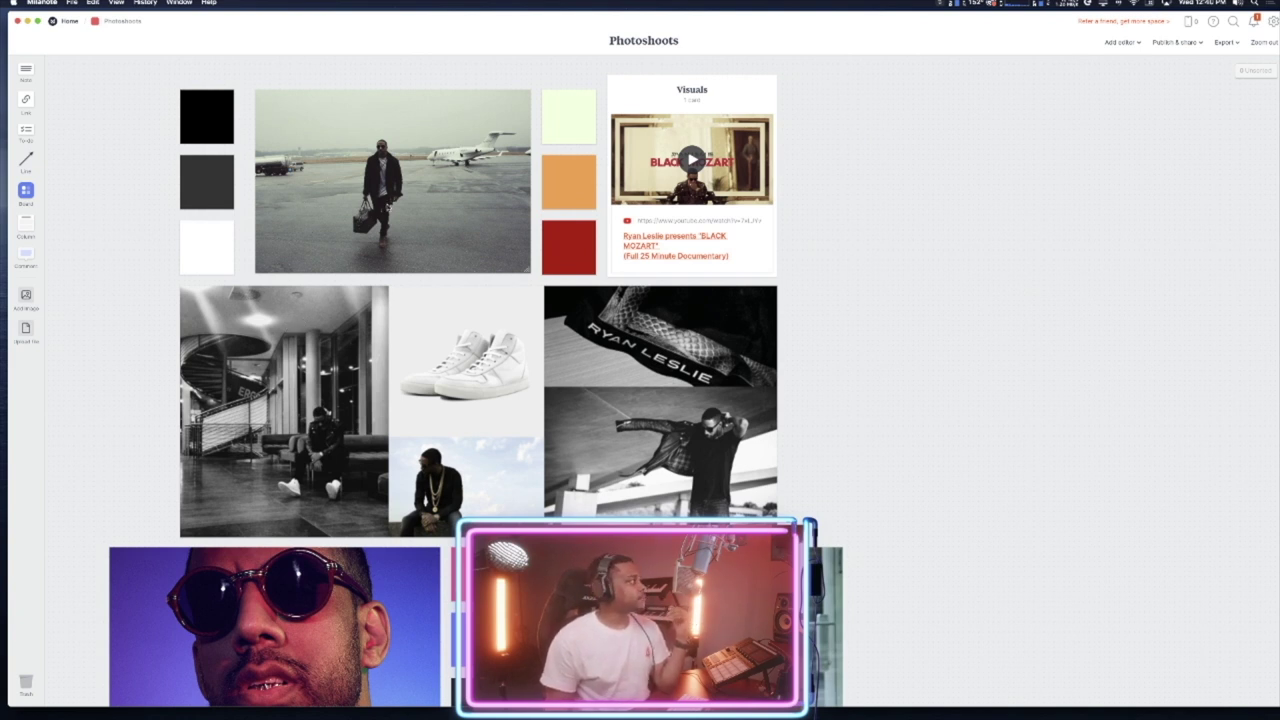
Scroll through the Photoshoots board to the Visuals card
{"action": "scroll", "coordinate": [429, 214], "scroll_direction": "down", "scroll_amount": 10}
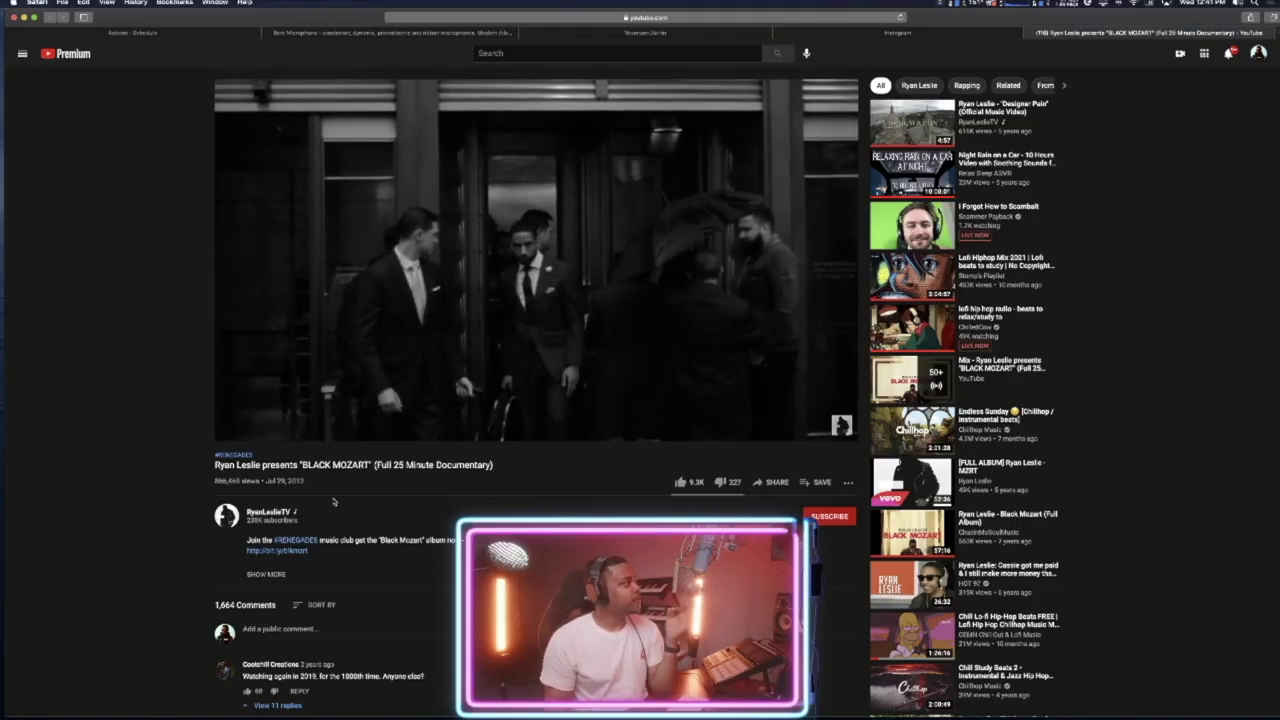
Unmute the BLACK MOZART documentary, then select the black swatch on the Photoshoots board
{"action": "left_click", "coordinate": [272, 431]}
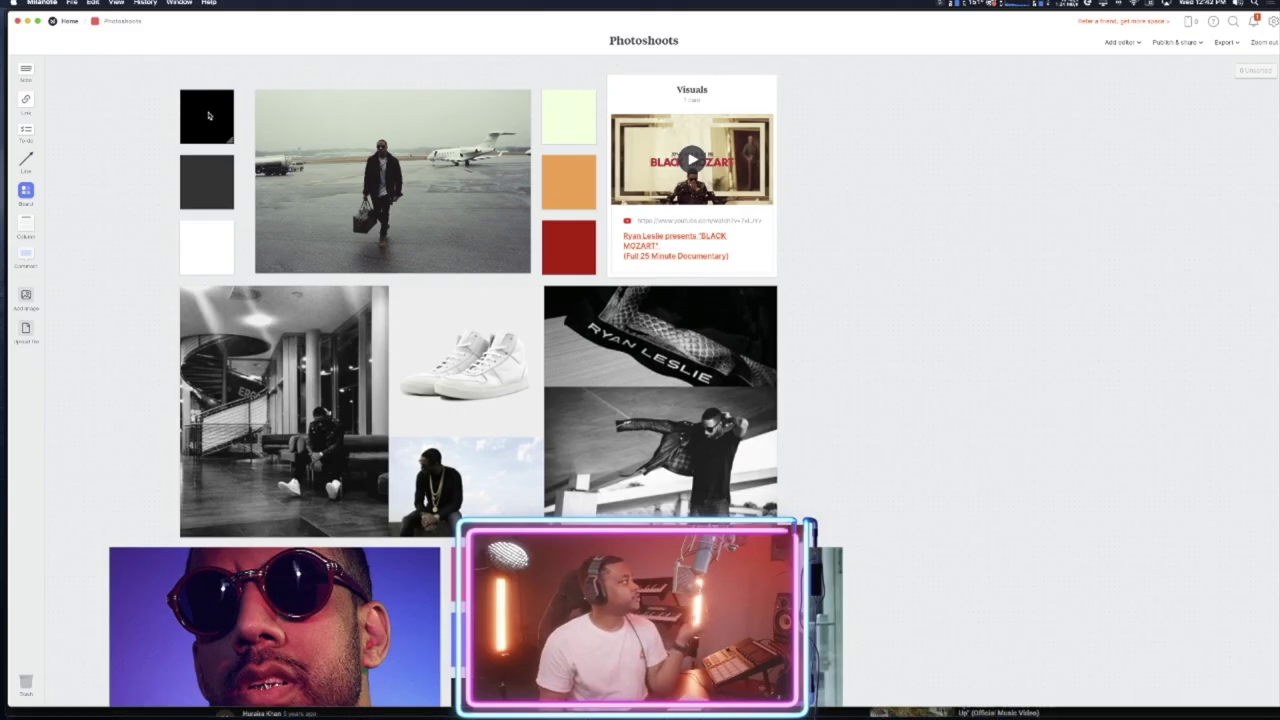
{"action": "left_click", "coordinate": [208, 115]}
Try white and the custom colour wheel on the swatch, then set it back to black
{"action": "left_click", "coordinate": [26, 85]}
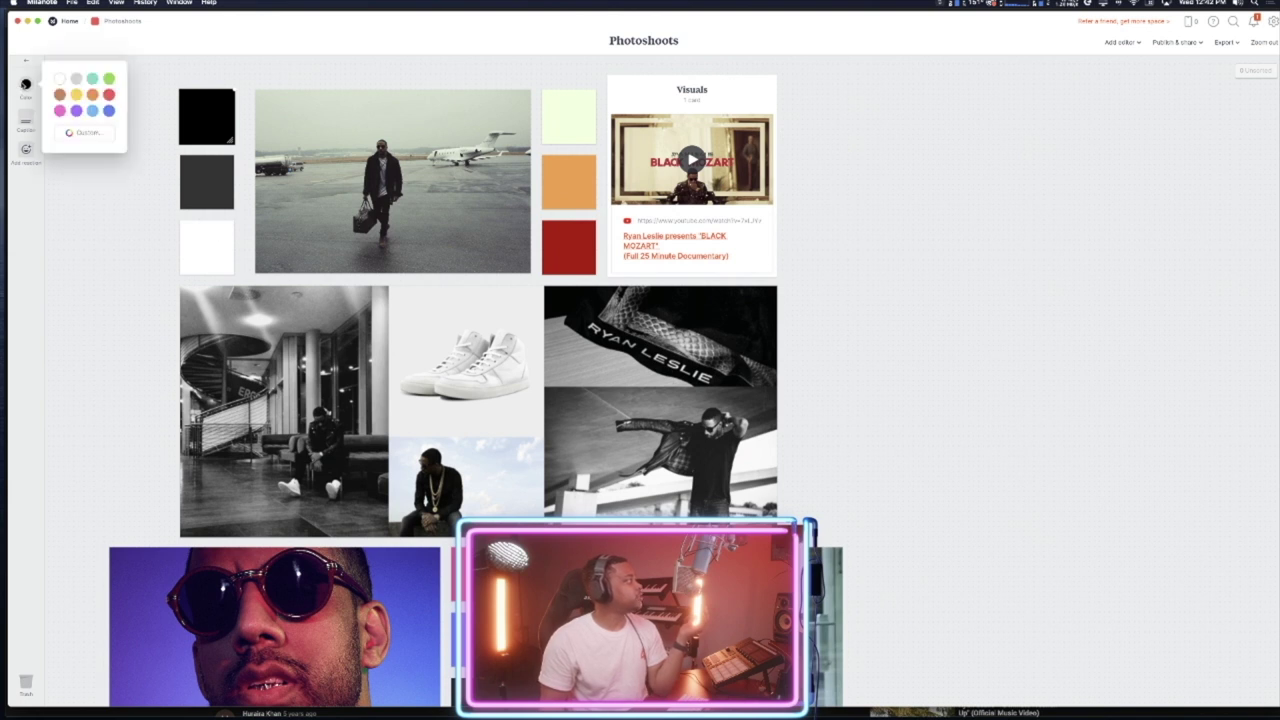
{"action": "left_click", "coordinate": [61, 79]}
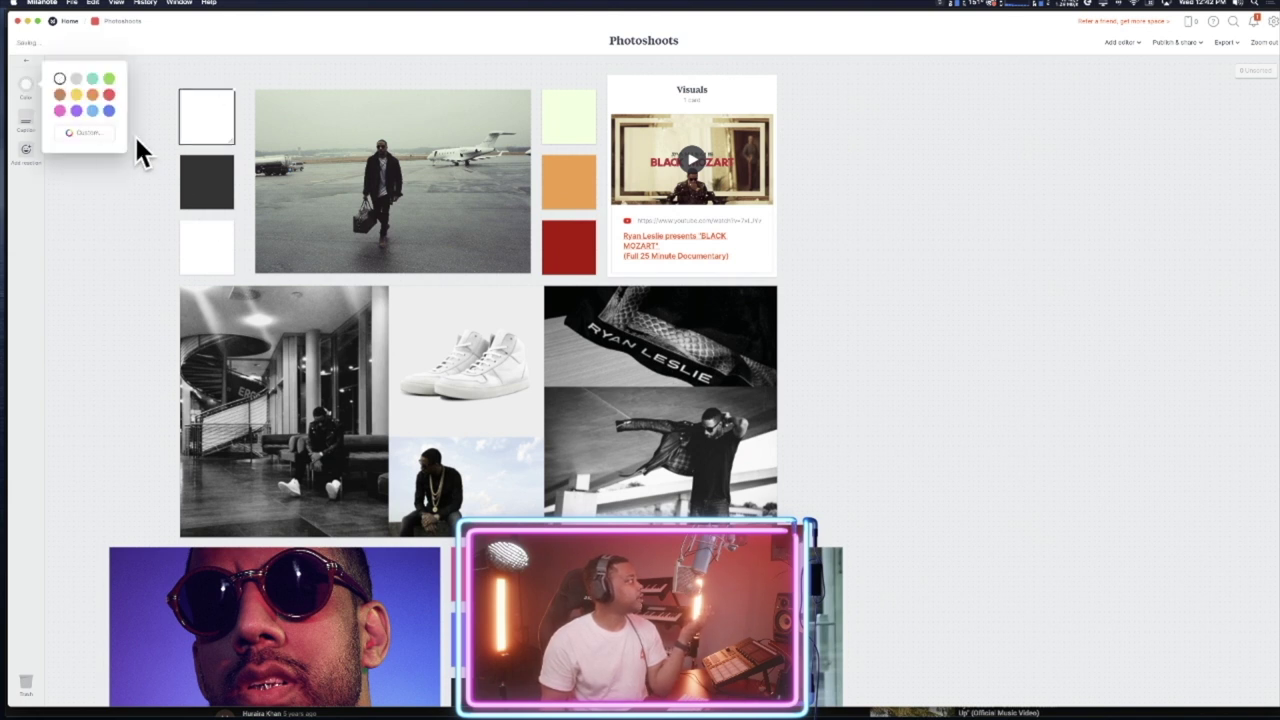
{"action": "left_click", "coordinate": [87, 132]}
{"action": "left_click", "coordinate": [22, 687]}
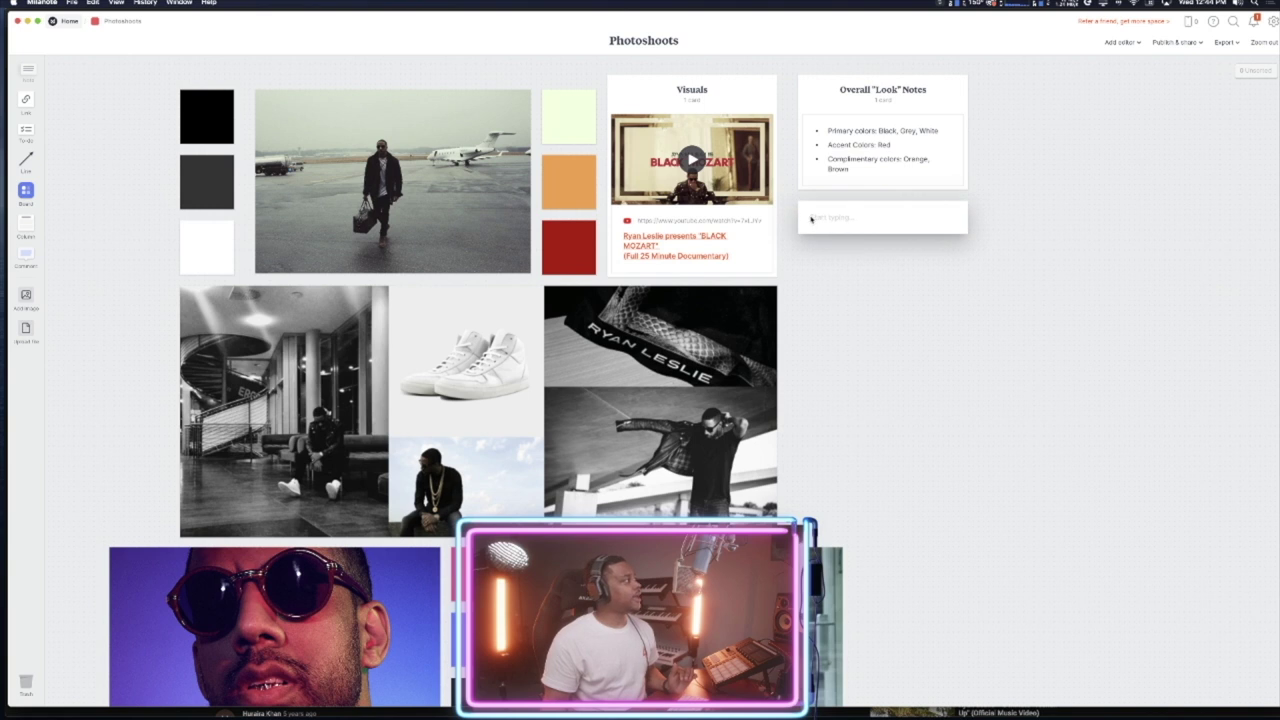
Place the empty note below the Overall "Look" Notes column, moving it further down
{"action": "mouse_move", "coordinate": [811, 218]}
{"action": "left_mouse_down"}
{"action": "mouse_move", "coordinate": [42, 110]}
{"action": "mouse_move", "coordinate": [949, 286]}
{"action": "mouse_move", "coordinate": [816, 218]}
{"action": "left_mouse_up"}
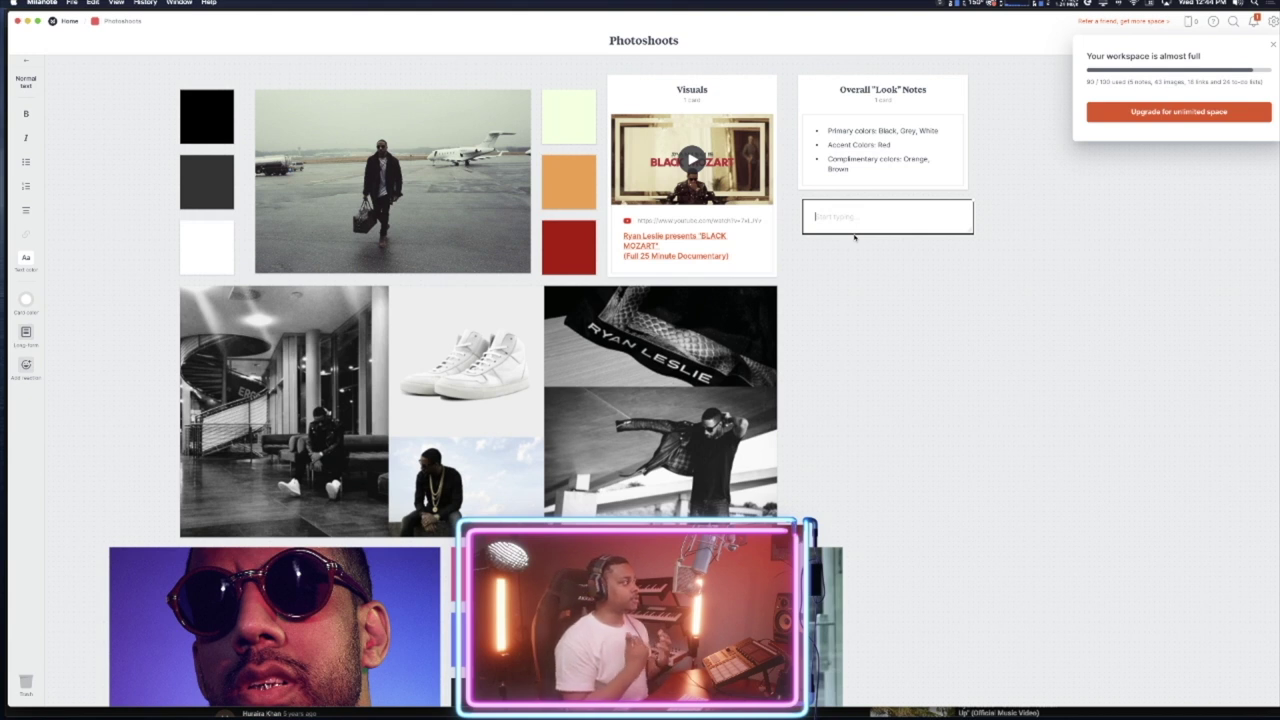
{"action": "left_click", "coordinate": [855, 237]}
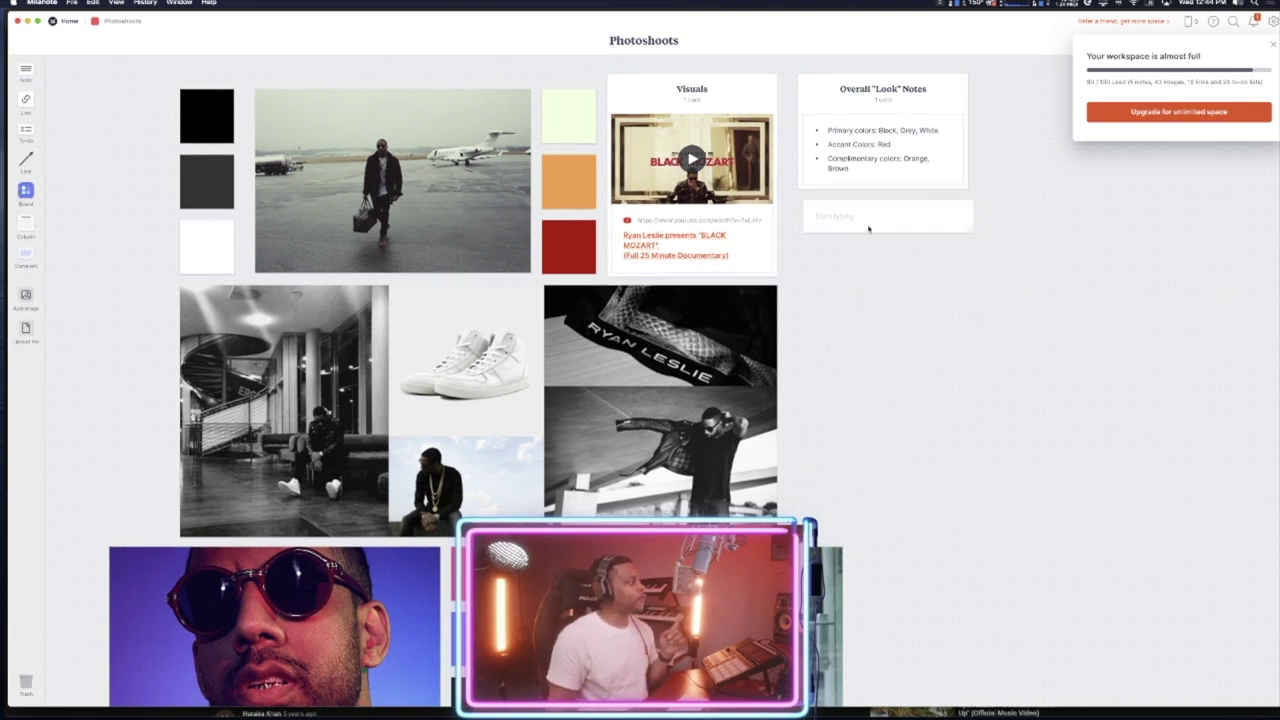
{"action": "left_click_drag", "start_coordinate": [851, 230], "coordinate": [871, 315]}
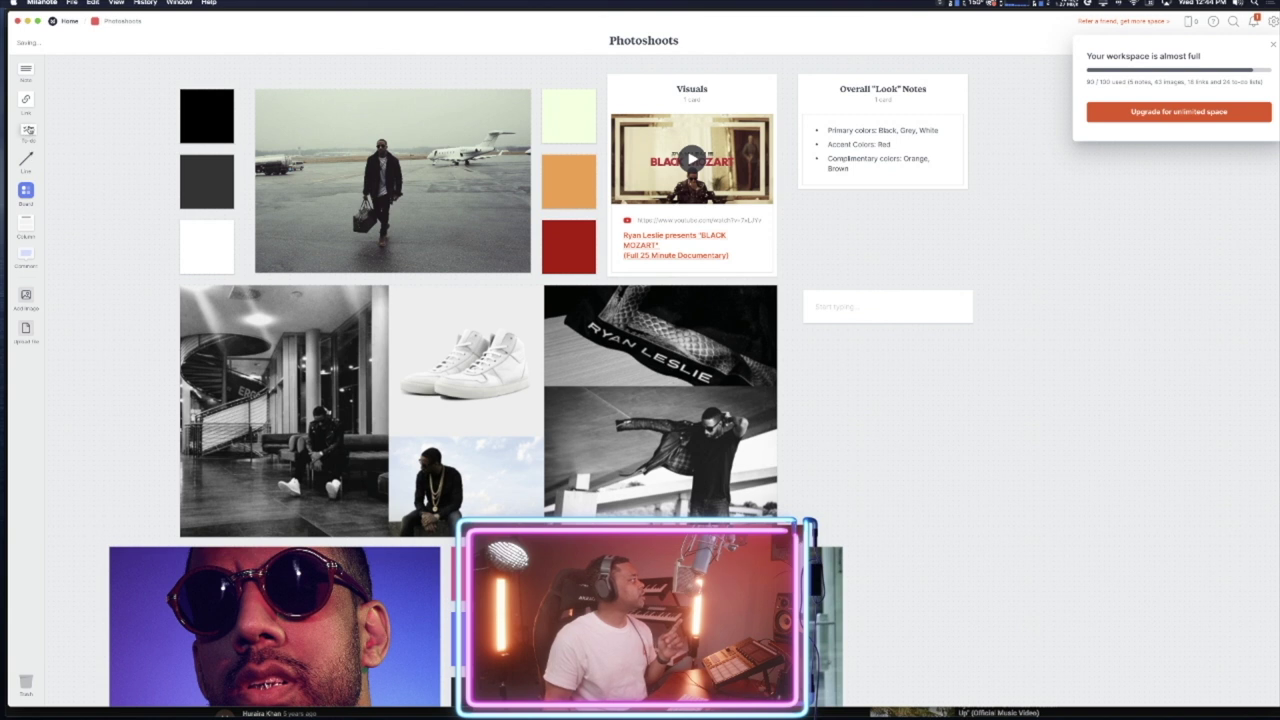
Add a note listing Classy, Edgy and Clean as bullets, and finish the Key "Look" Pieces title
{"action": "left_click_drag", "start_coordinate": [32, 80], "coordinate": [840, 238]}
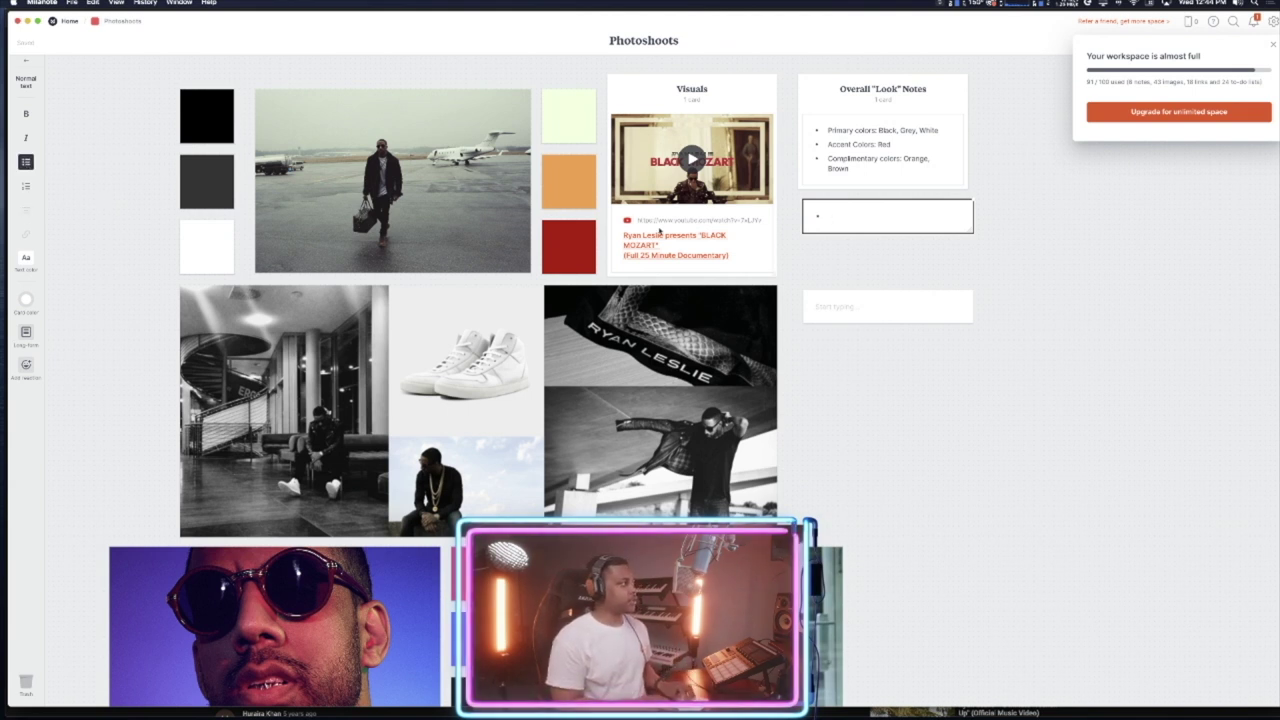
{"action": "type", "text": "lassy"}
{"action": "key", "text": "Return"}
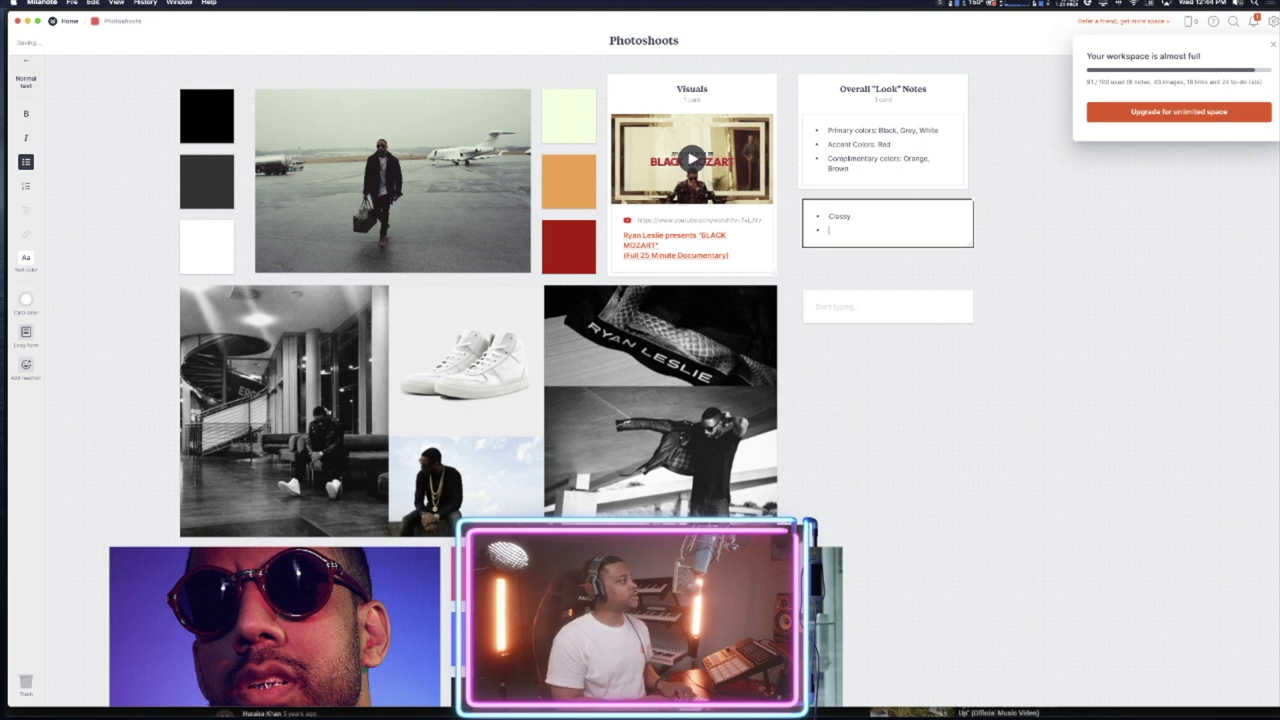
{"action": "type", "text": "Edgy"}
{"action": "key", "text": "Return"}
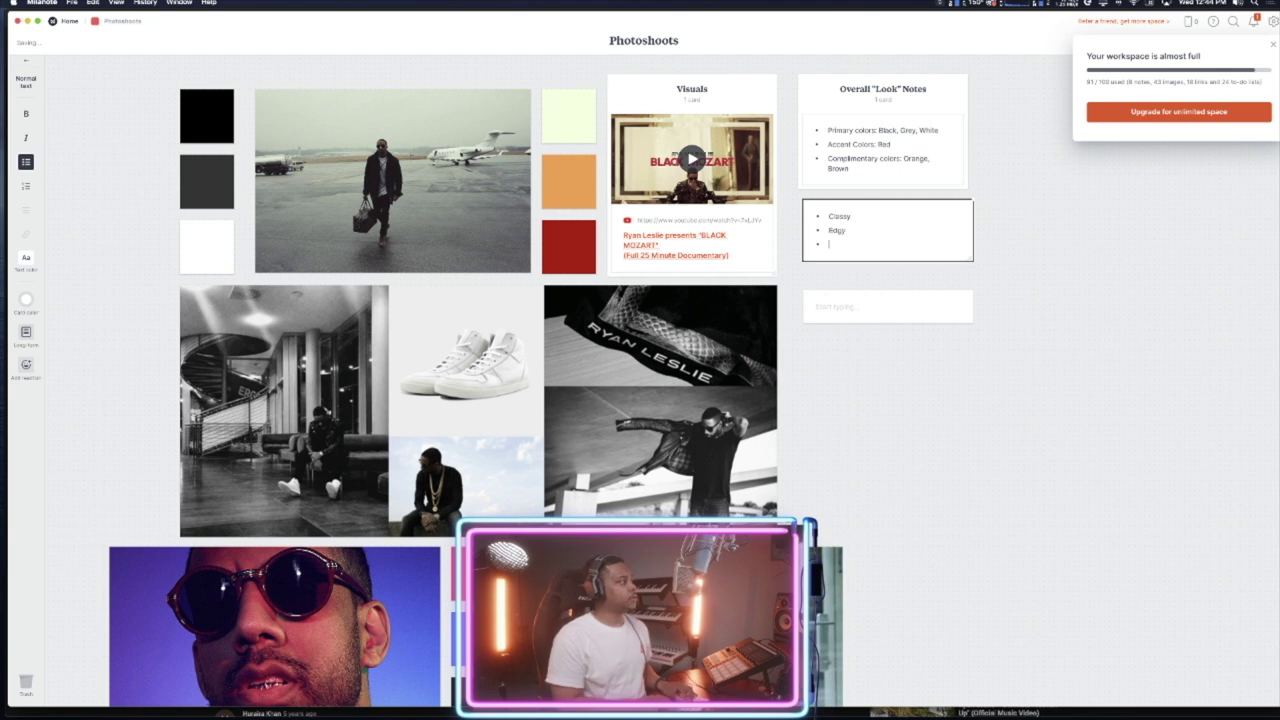
{"action": "type", "text": "Clean"}
{"action": "key", "text": "Return"}
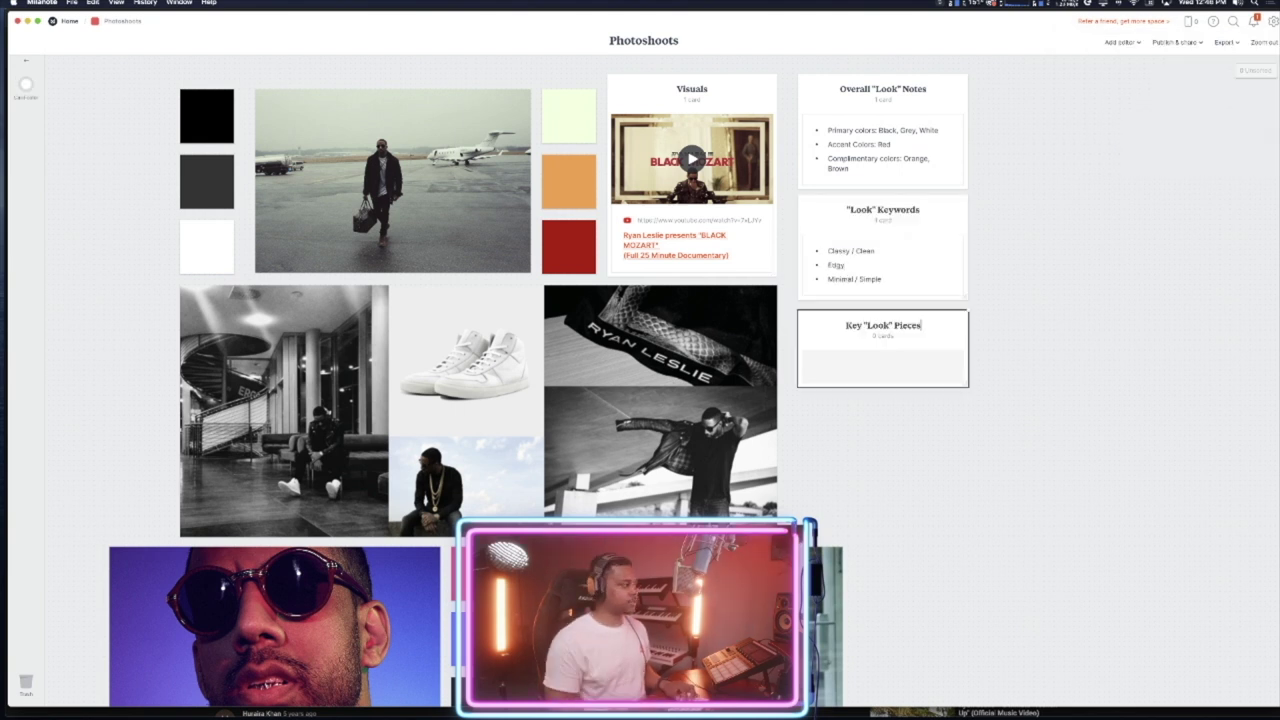
{"action": "left_click", "coordinate": [1031, 371]}
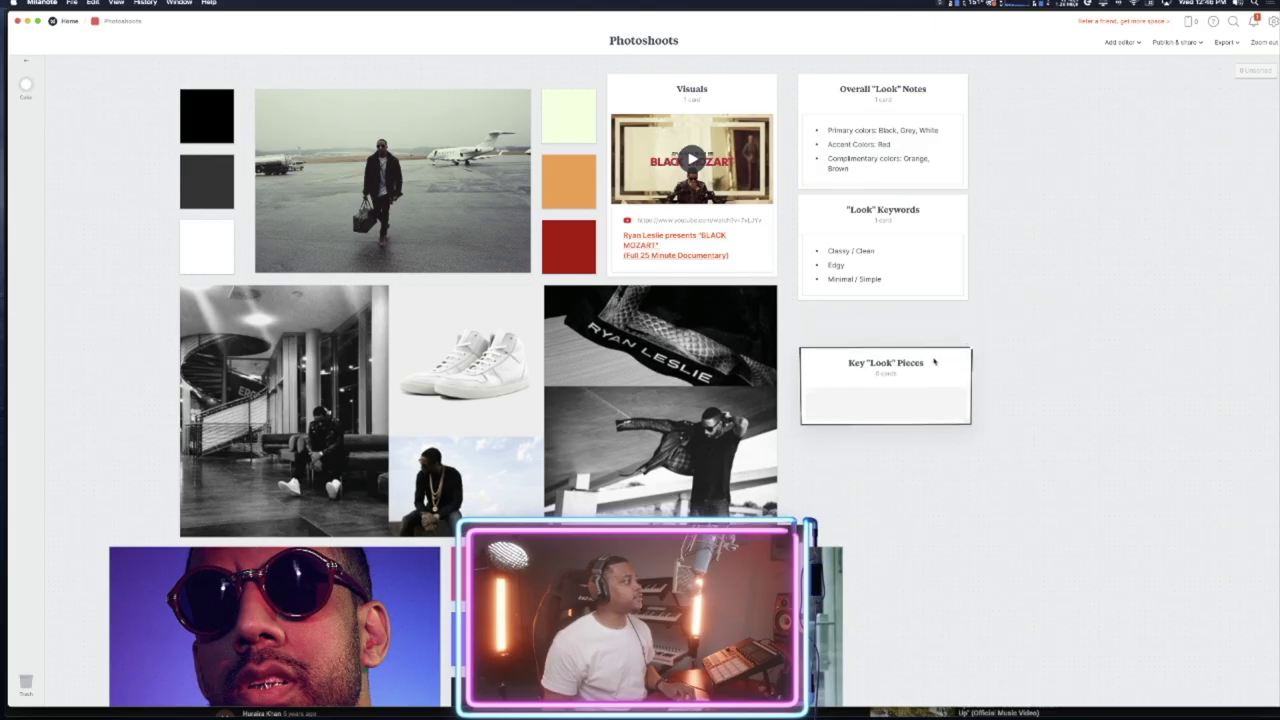
Reorder the Key "Look" Pieces and Keywords columns, then start a 'Kibbe Body Type: Roman' line in Overall "Look" Notes
{"action": "left_click_drag", "start_coordinate": [934, 362], "coordinate": [932, 300]}
{"action": "left_click_drag", "start_coordinate": [931, 248], "coordinate": [896, 121]}
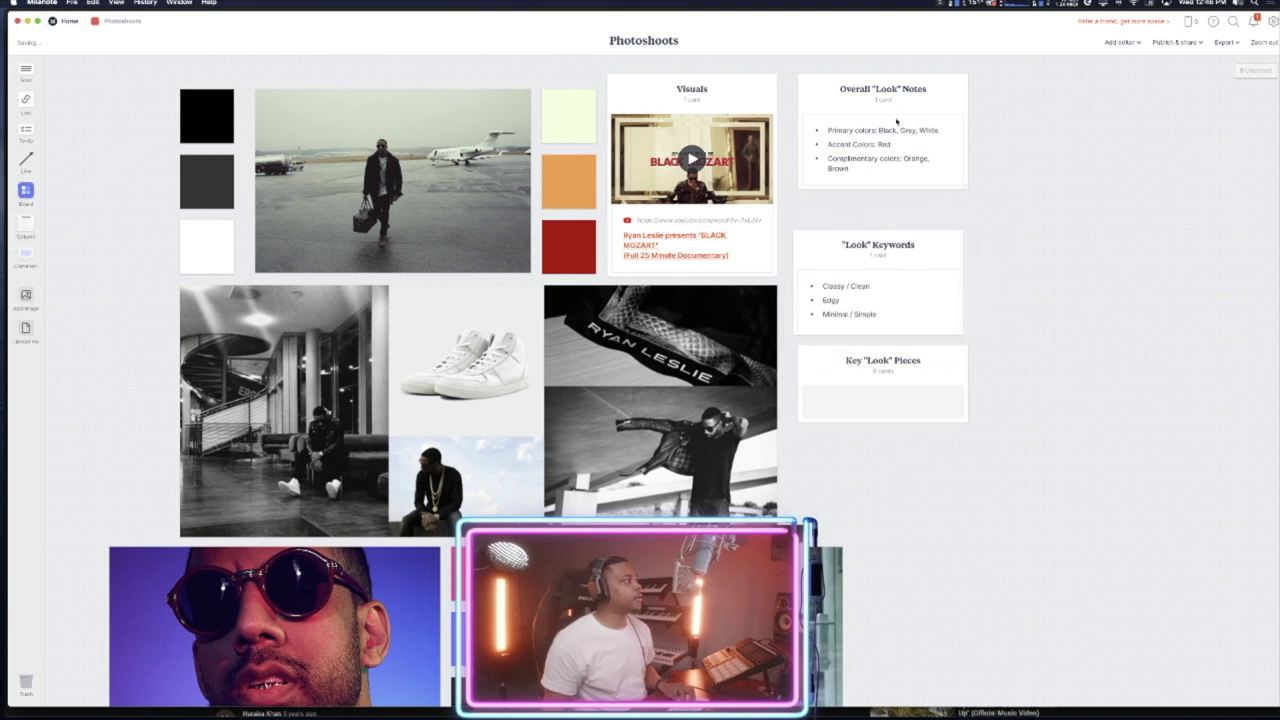
{"action": "double_click", "coordinate": [866, 172]}
{"action": "key", "text": "Return"}
{"action": "key", "text": "Return"}
{"action": "type", "text": "Kibbe Body Type: Romantic"}
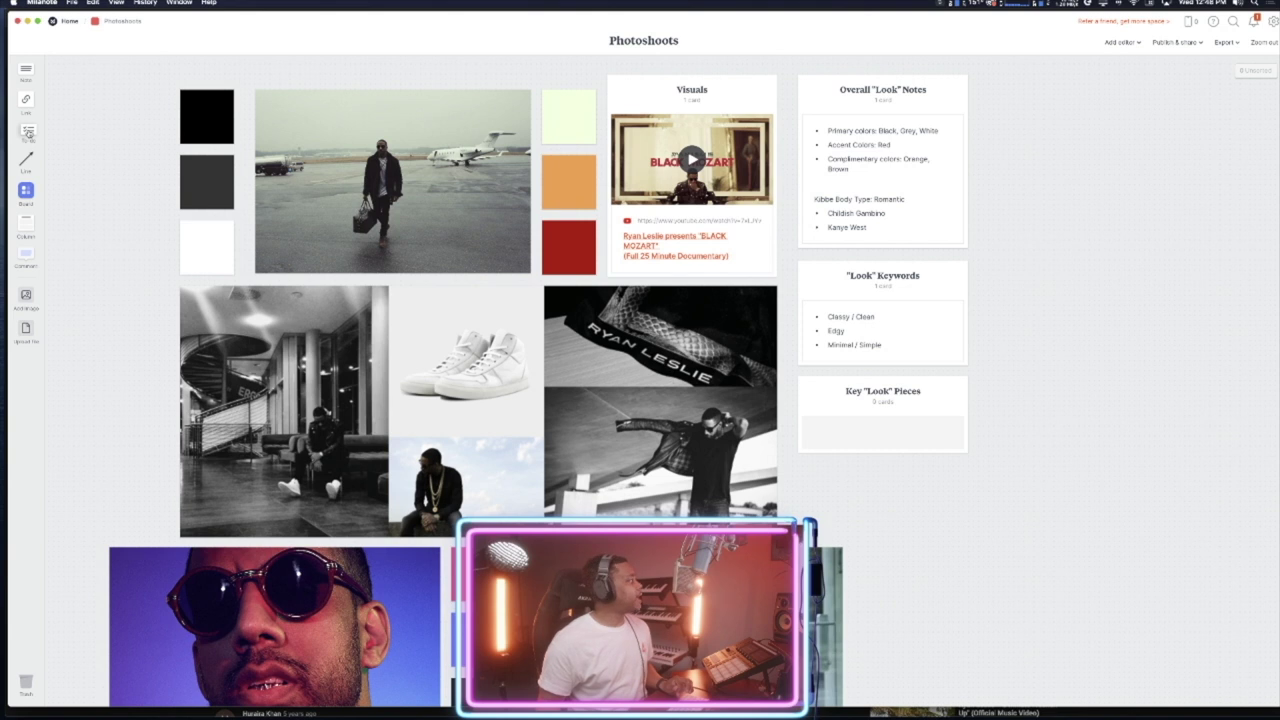
Add a new bulleted-list note inside the Key "Look" Pieces column
{"action": "left_click_drag", "start_coordinate": [26, 70], "coordinate": [820, 441]}
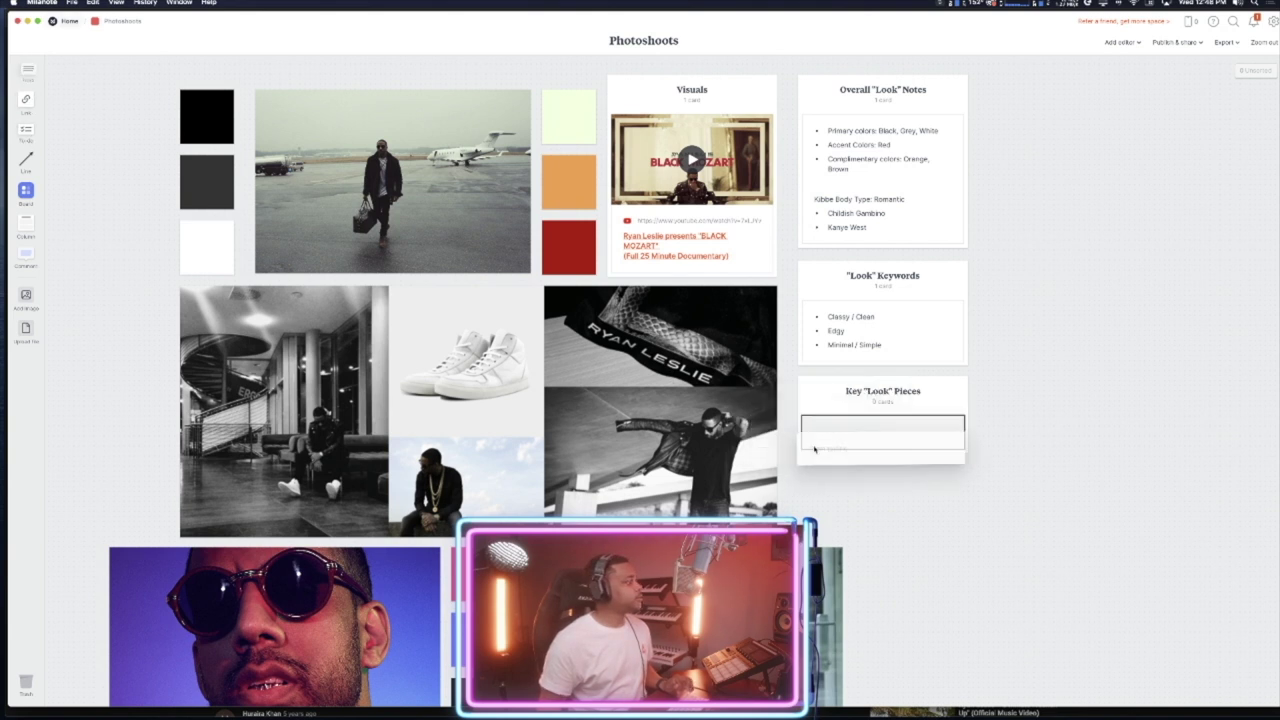
{"action": "left_click", "coordinate": [27, 161]}
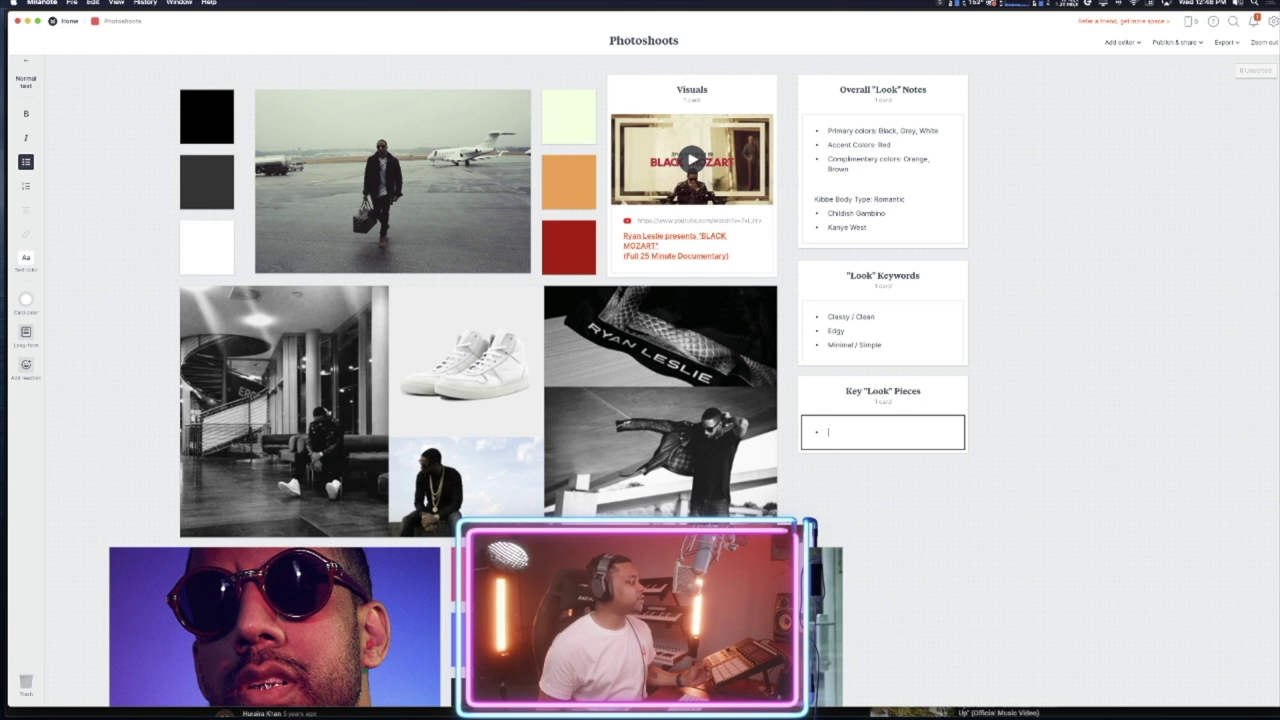
{"action": "mouse_move", "coordinate": [880, 712]}
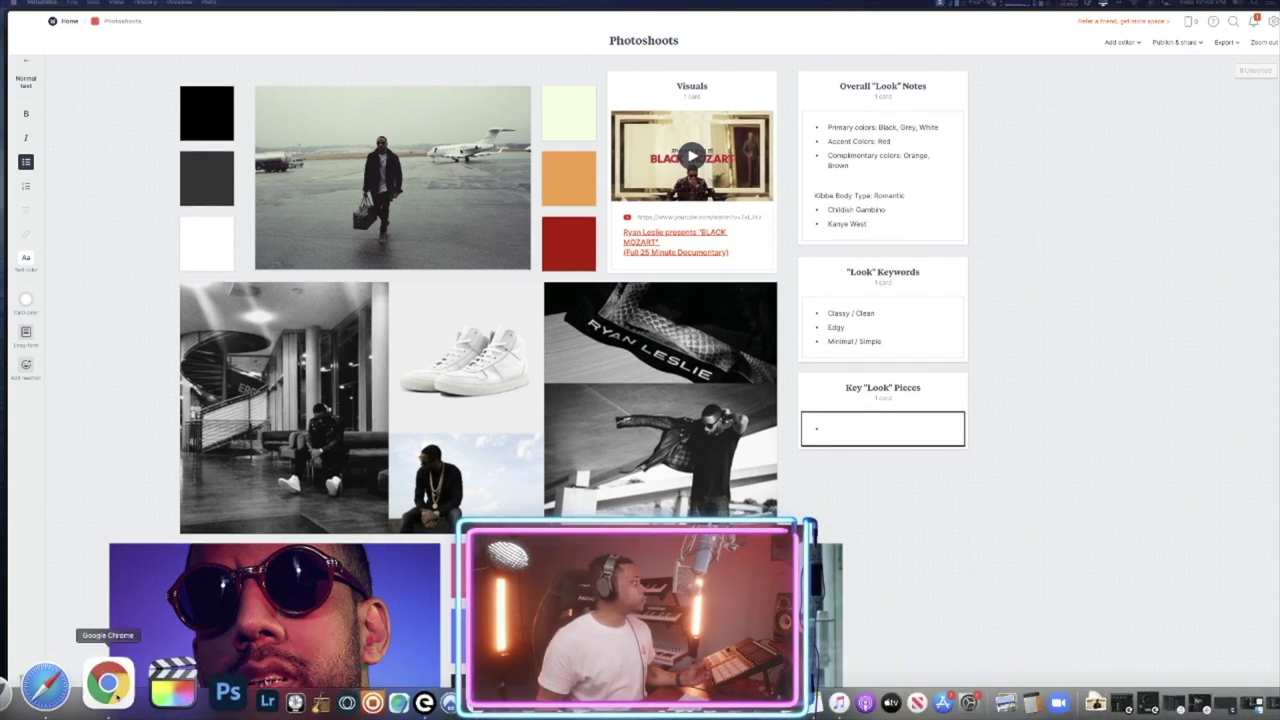
{"action": "left_click", "coordinate": [106, 690]}
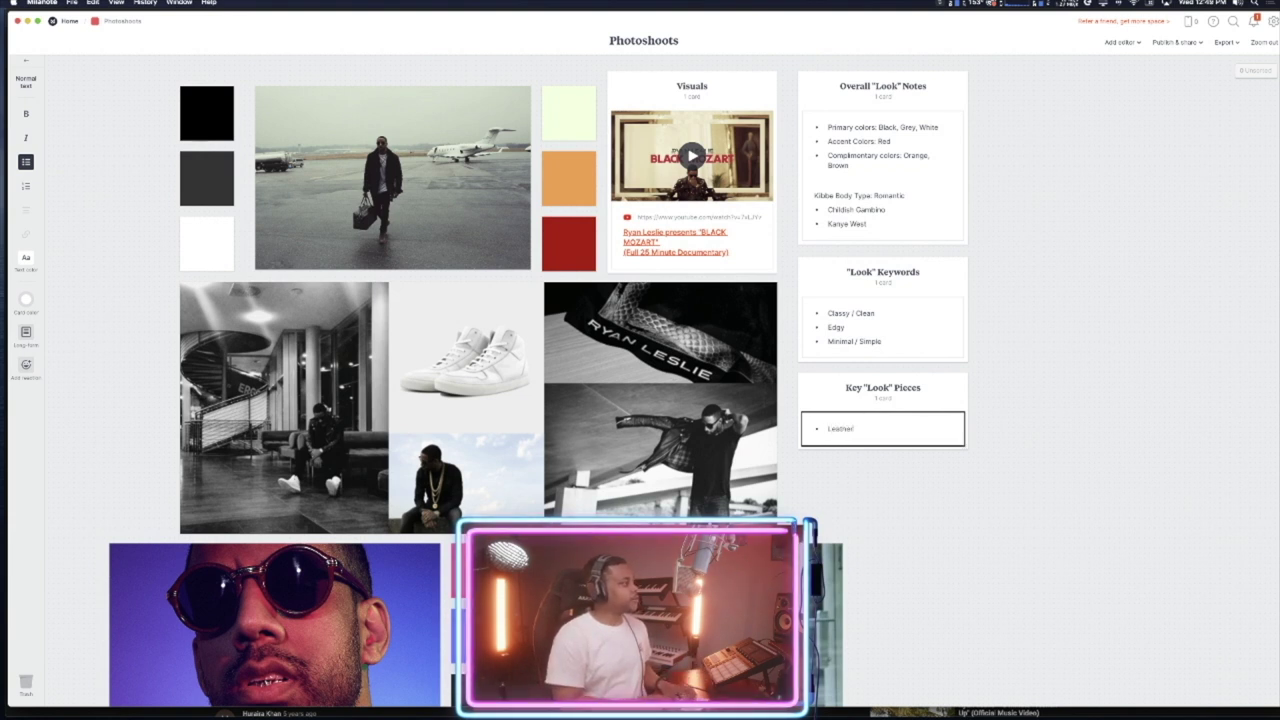
Add a second bullet, 'Pee Coat', below Leather Jacket
{"action": "key", "text": "Return"}
{"action": "type", "text": "Pee Coat"}
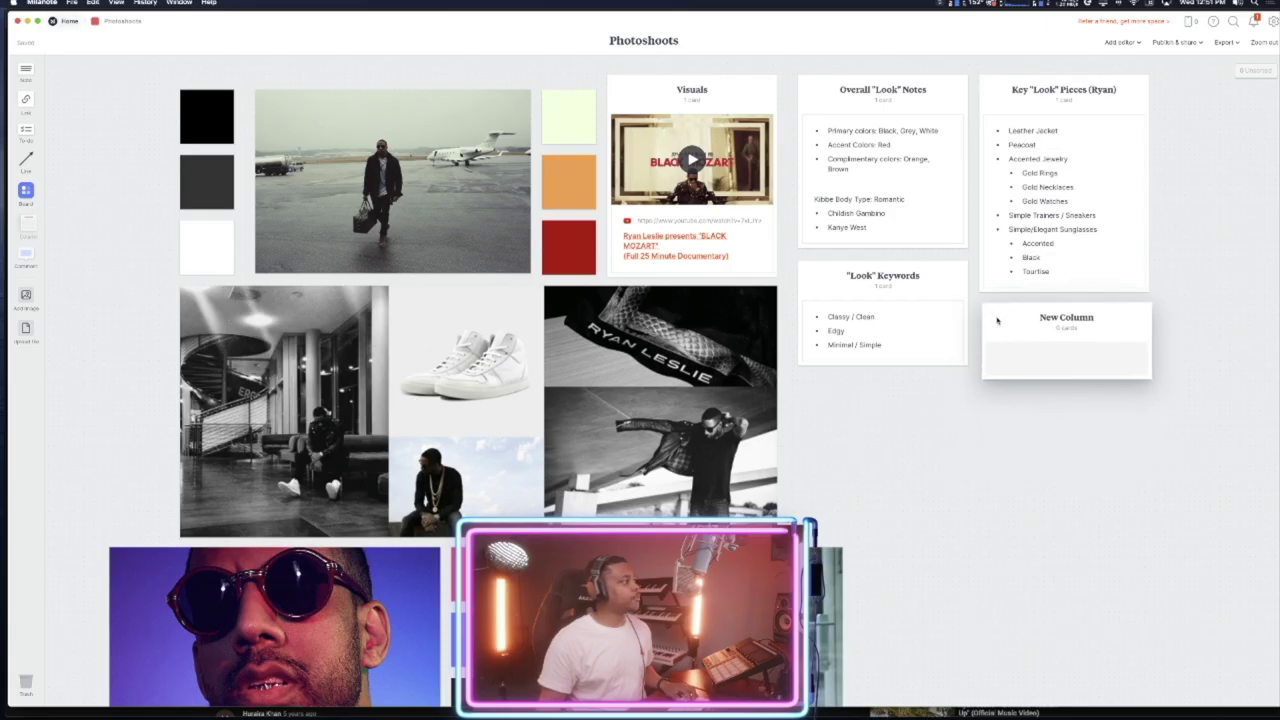
Start editing the new column's title to rename it
{"action": "double_click", "coordinate": [1080, 328]}
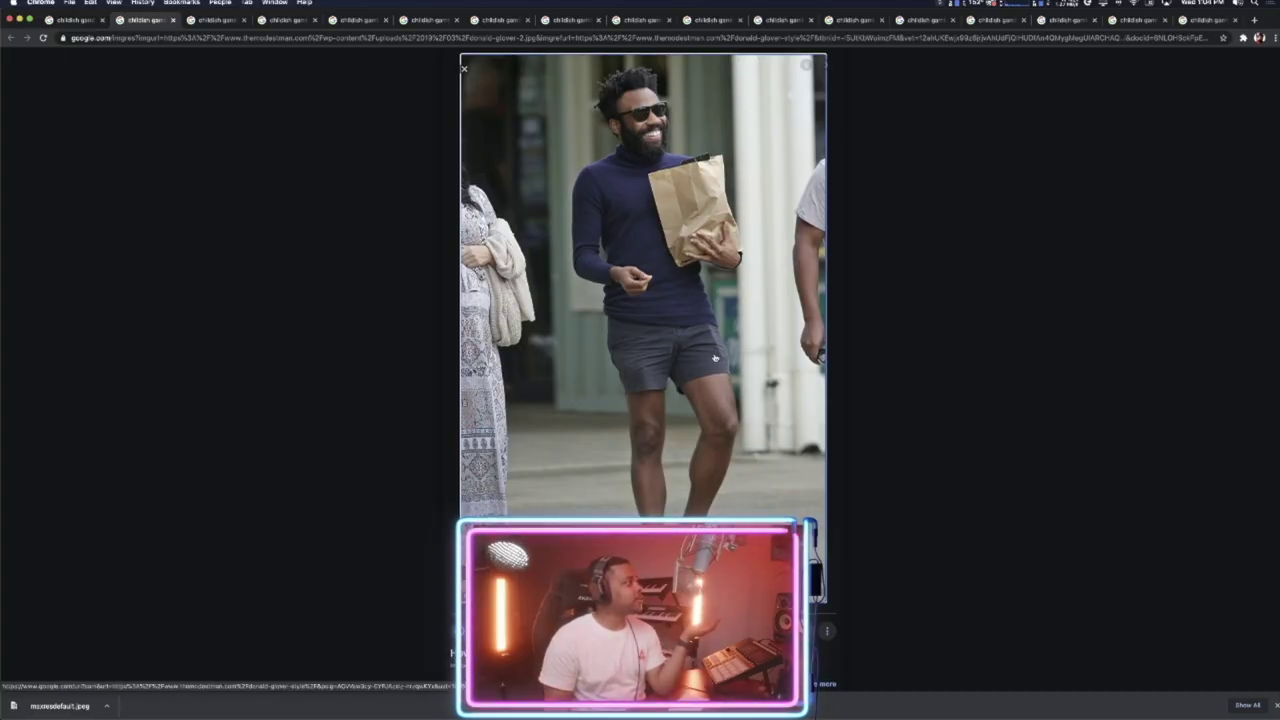
Open The Modest Man's 'How to Dress Like Donald Glover' article in a new tab and select its URL
{"action": "scroll", "coordinate": [761, 152], "scroll_direction": "down", "scroll_amount": 8}
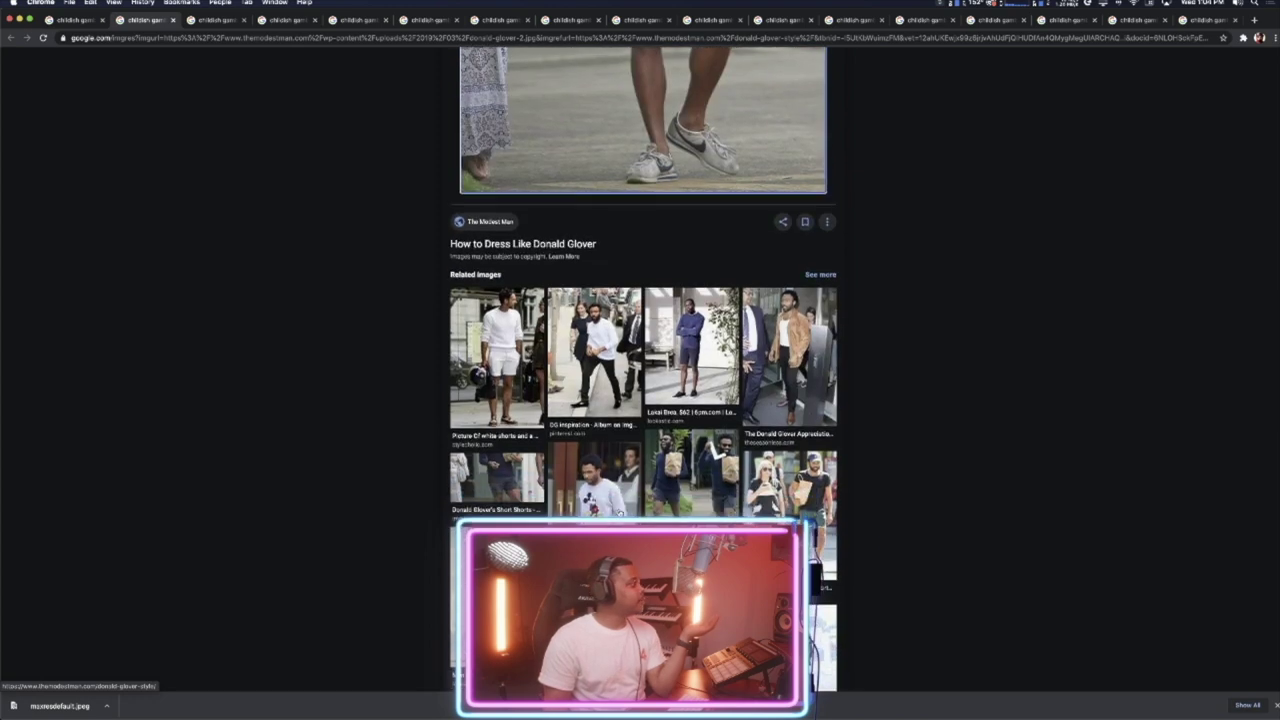
{"action": "scroll", "coordinate": [530, 501], "scroll_direction": "up", "scroll_amount": 5}
{"action": "right_click", "coordinate": [530, 507]}
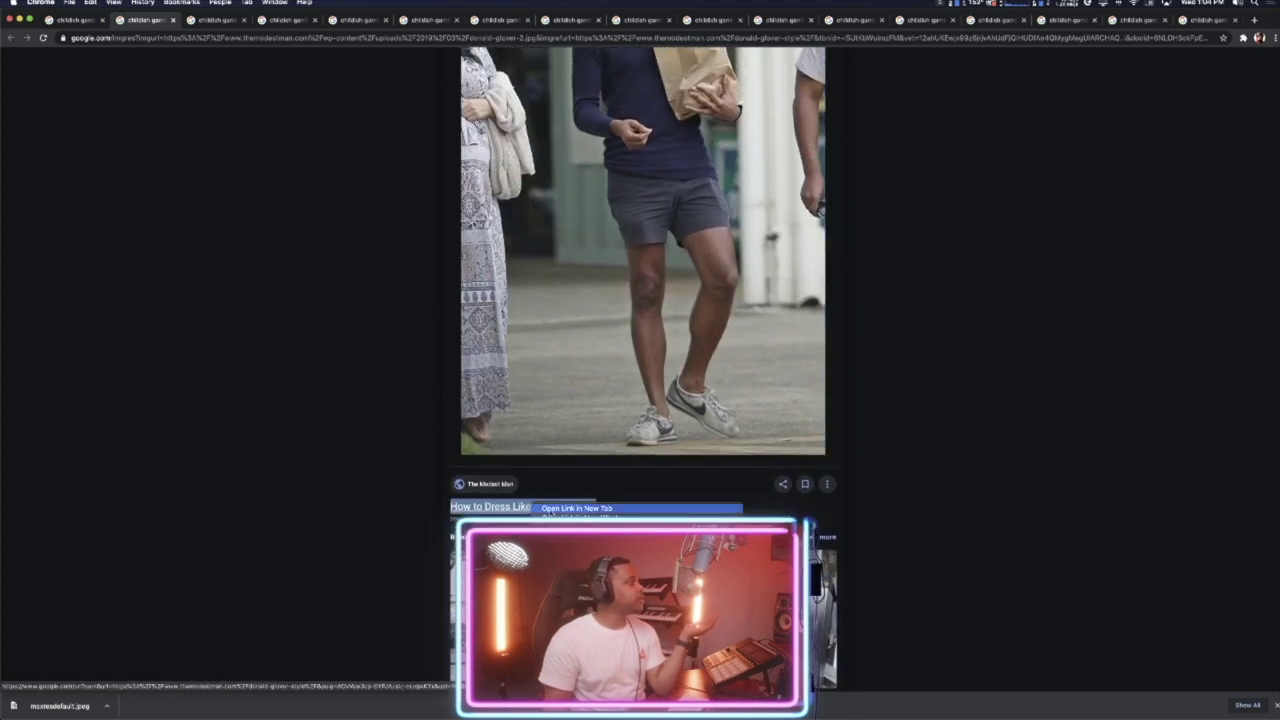
{"action": "left_click", "coordinate": [576, 508]}
{"action": "left_click", "coordinate": [205, 19]}
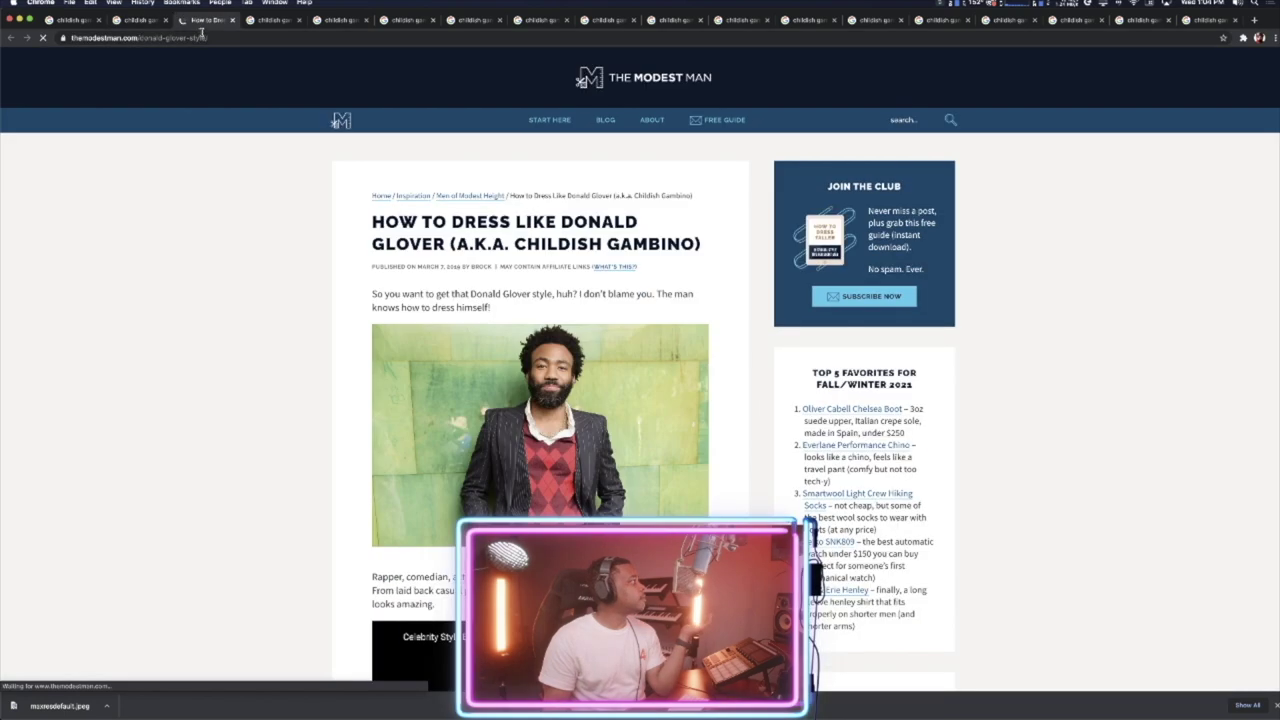
{"action": "left_click", "coordinate": [218, 38]}
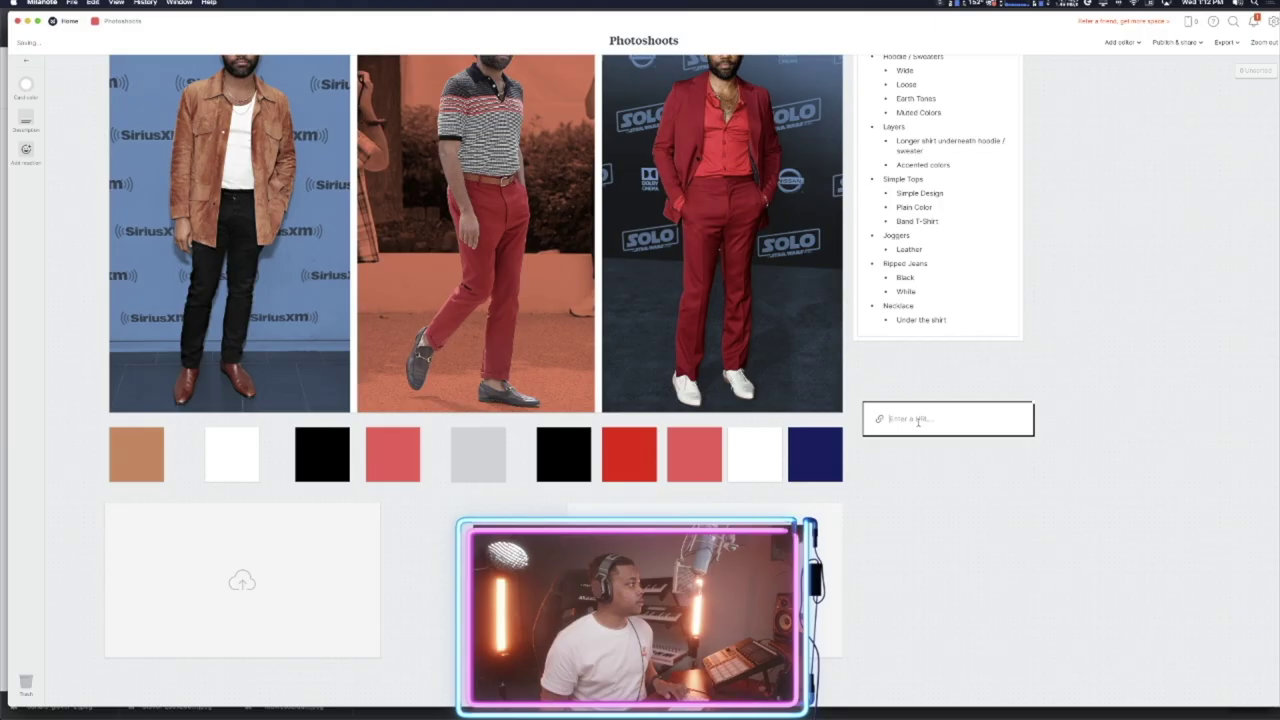
Paste the Donald Glover article link as a card and place it beneath Key "Look" Pieces (Donald)
{"action": "type", "text": "https://www.themodestman.com/donald-glover-style/"}
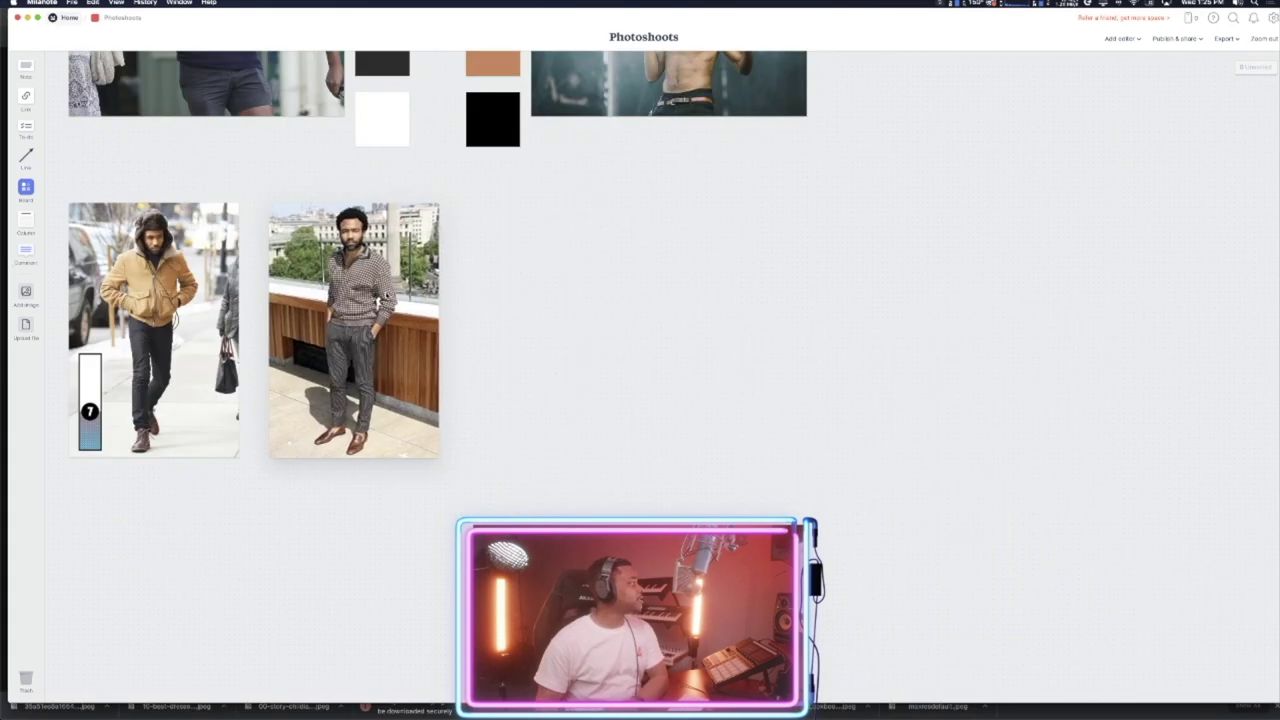
{"action": "scroll", "coordinate": [716, 291], "scroll_direction": "up", "scroll_amount": 5}
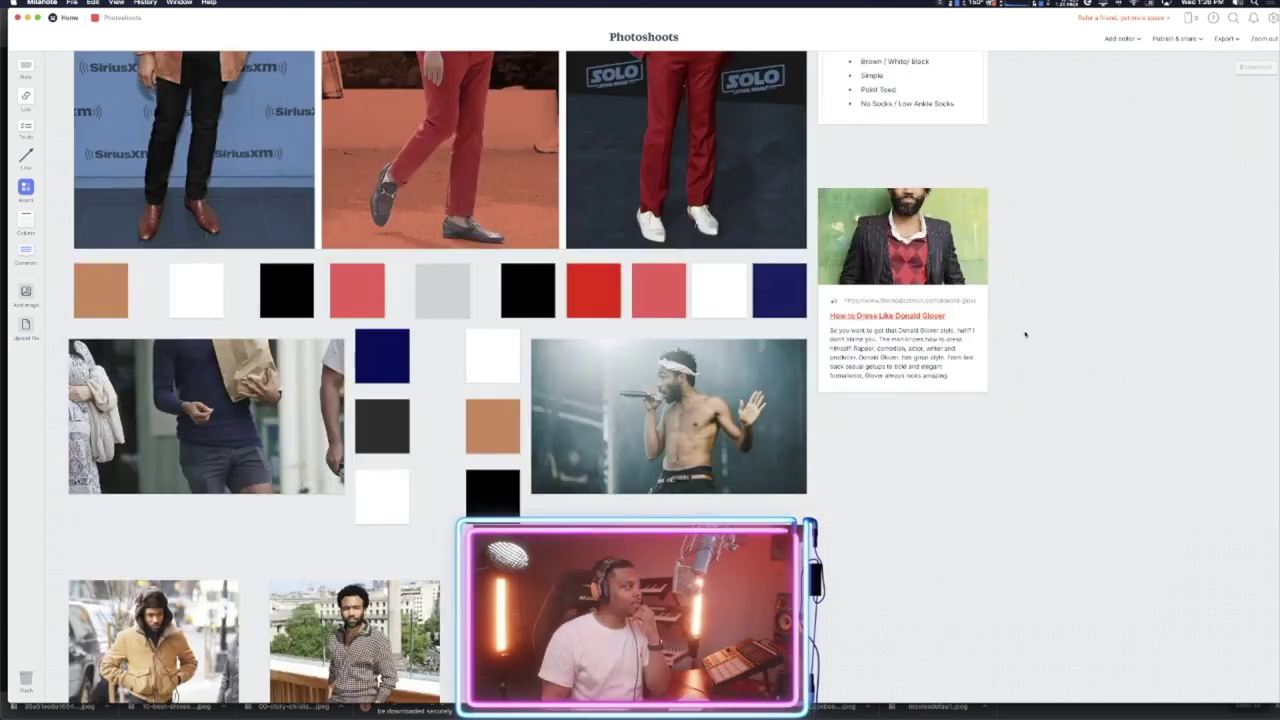
{"action": "scroll", "coordinate": [927, 439], "scroll_direction": "up", "scroll_amount": 3}
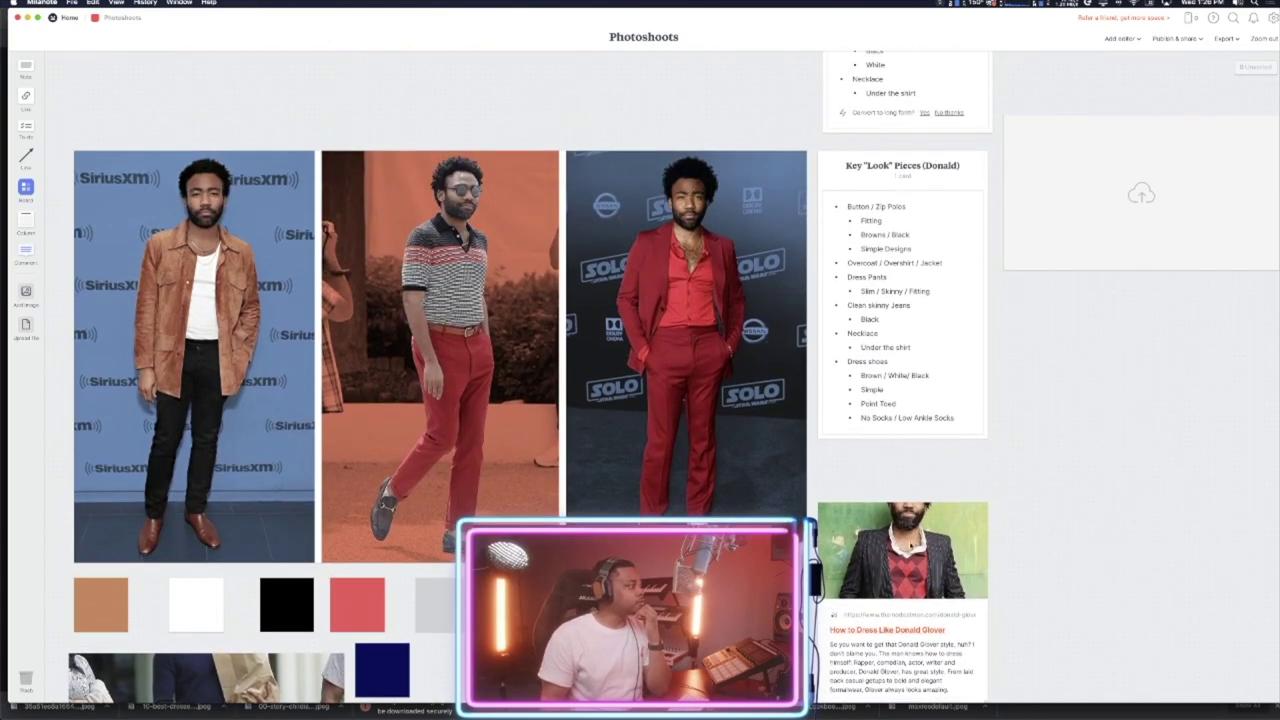
{"action": "left_click_drag", "start_coordinate": [910, 525], "coordinate": [912, 473]}
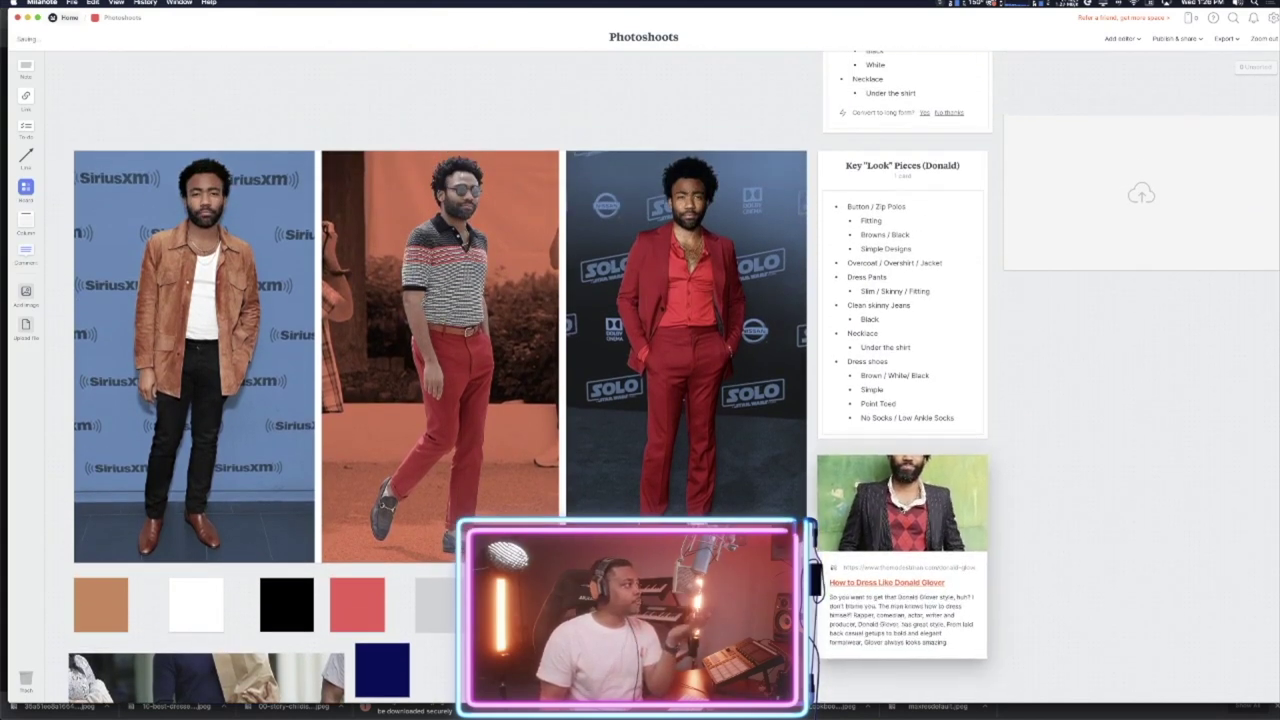
{"action": "scroll", "coordinate": [910, 470], "scroll_direction": "up", "scroll_amount": 10}
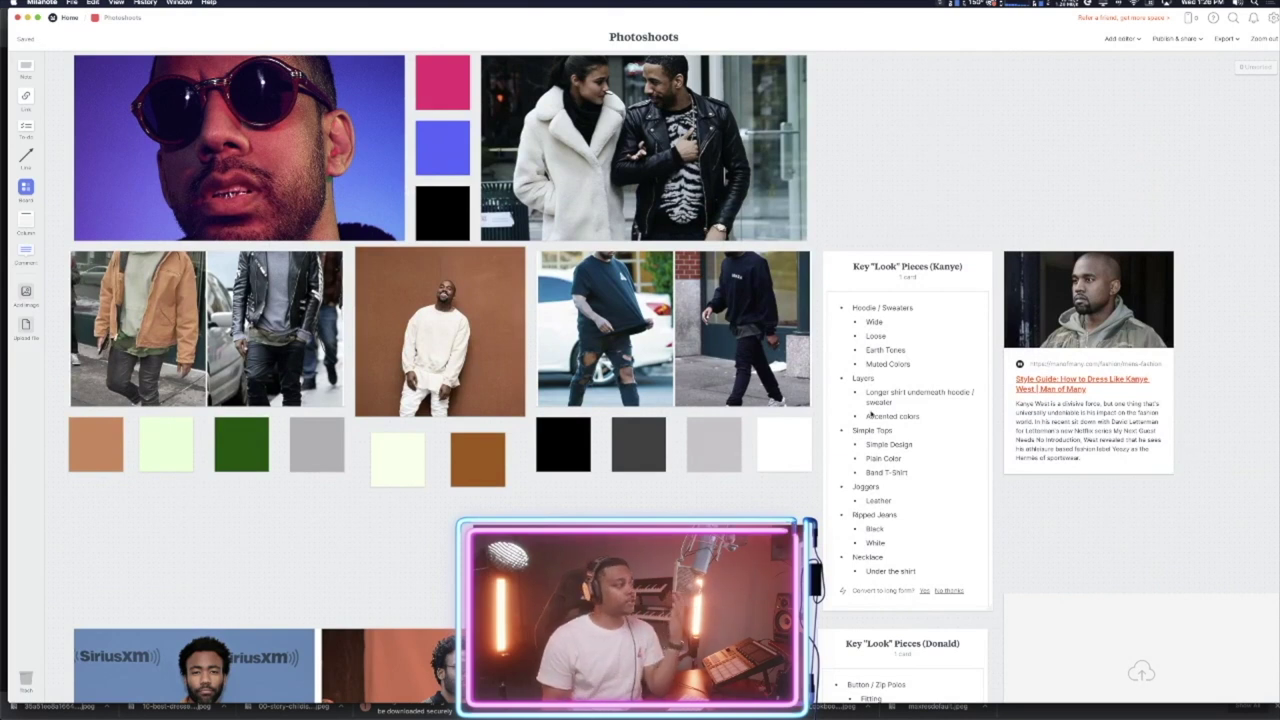
{"action": "scroll", "coordinate": [870, 413], "scroll_direction": "down", "scroll_amount": 12}
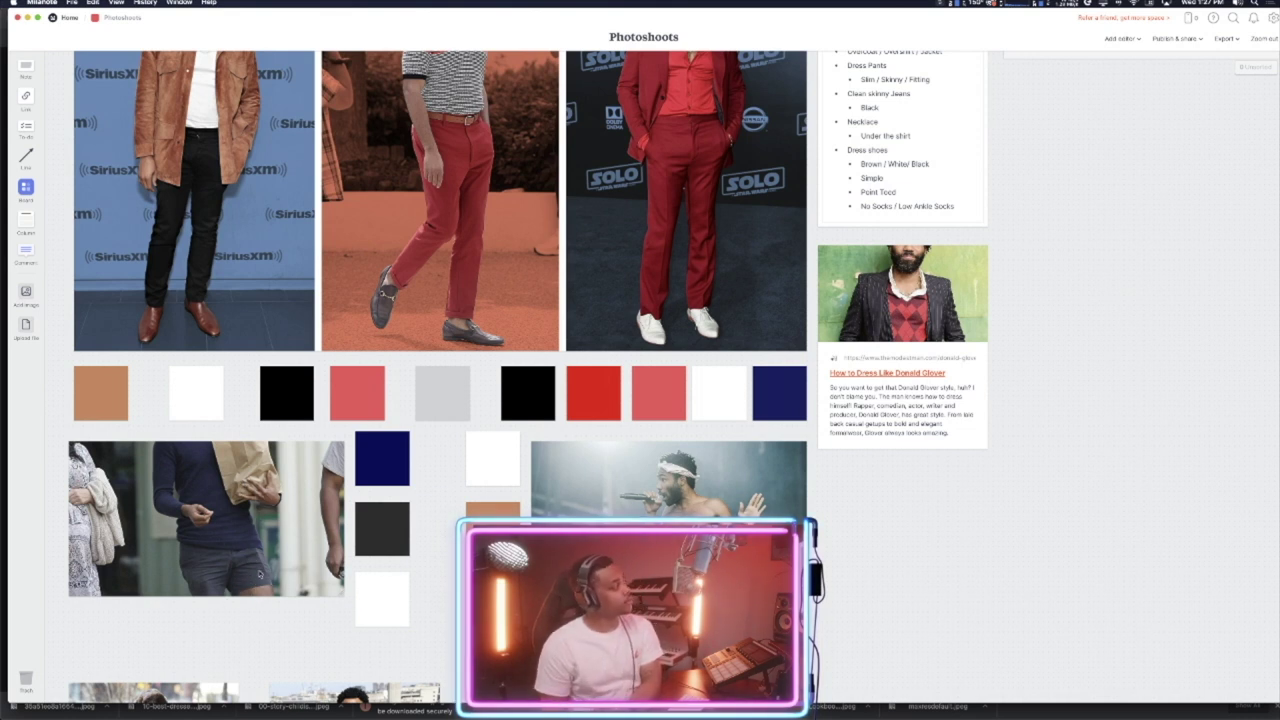
{"action": "scroll", "coordinate": [560, 490], "scroll_direction": "down", "scroll_amount": 5}
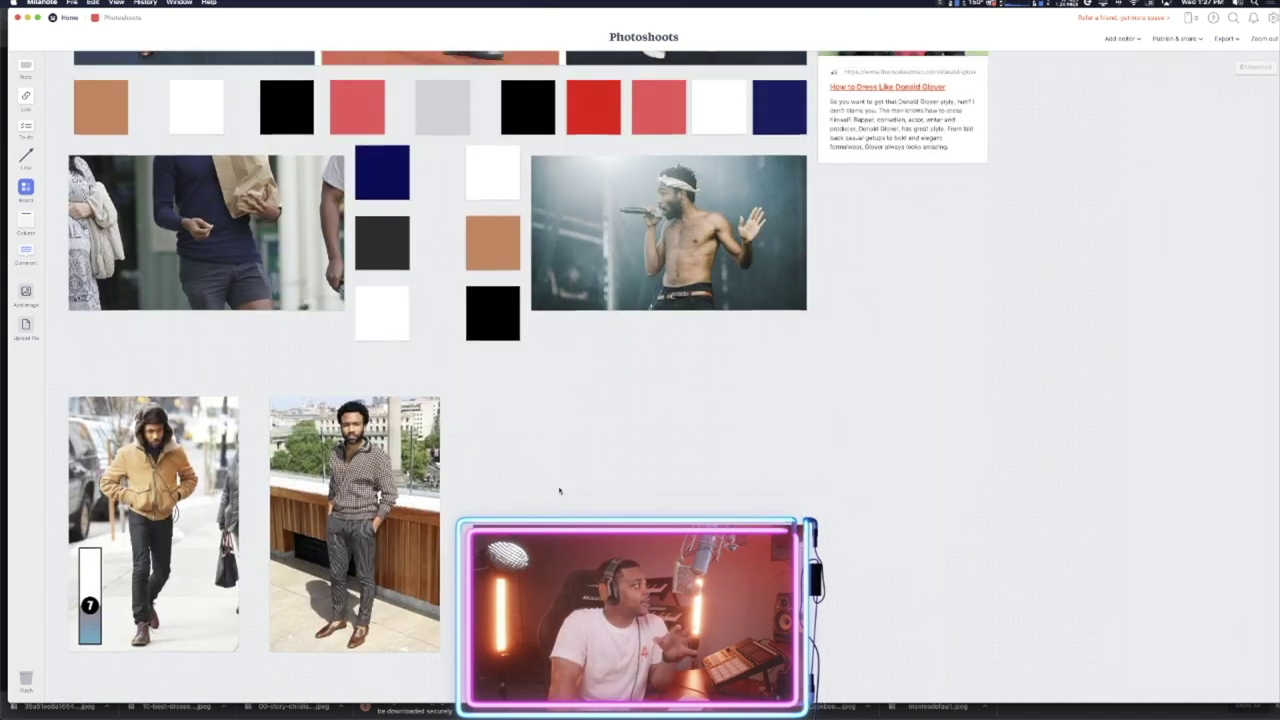
{"action": "scroll", "coordinate": [560, 490], "scroll_direction": "up", "scroll_amount": 1}
{"action": "scroll", "coordinate": [560, 490], "scroll_direction": "up", "scroll_amount": 5}
{"action": "scroll", "coordinate": [560, 490], "scroll_direction": "up", "scroll_amount": 8}
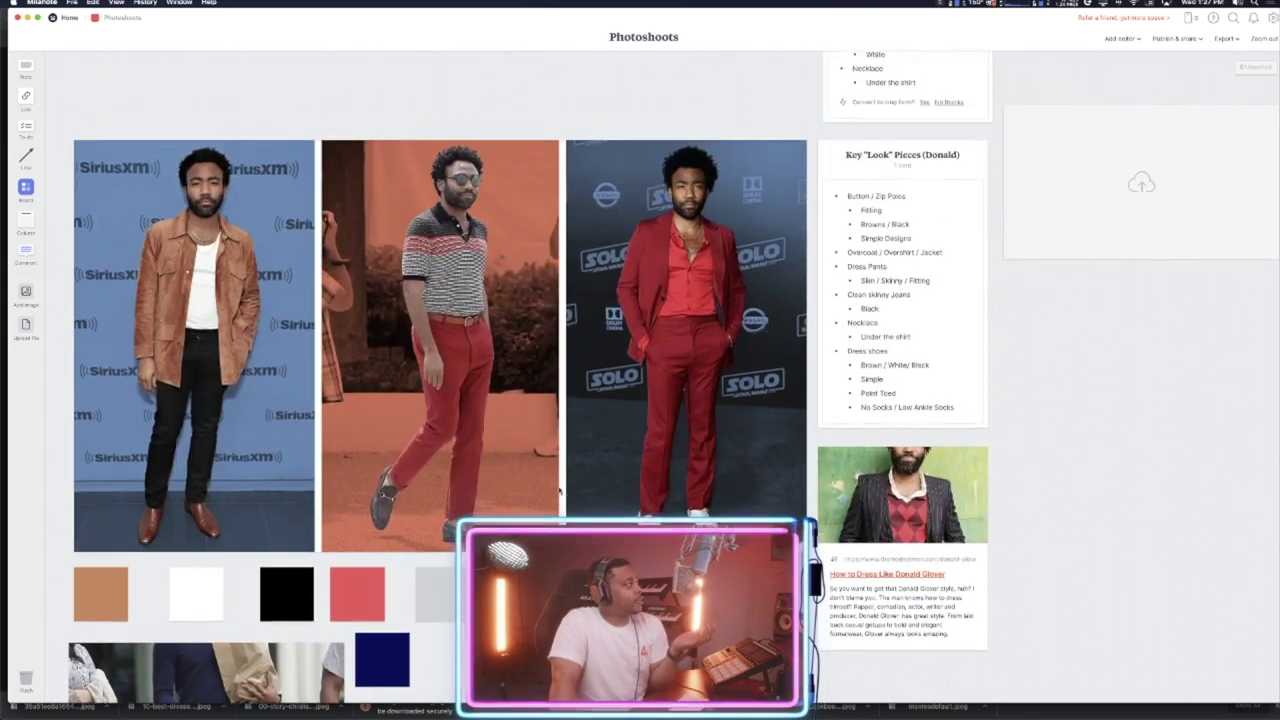
{"action": "scroll", "coordinate": [559, 490], "scroll_direction": "up", "scroll_amount": 5}
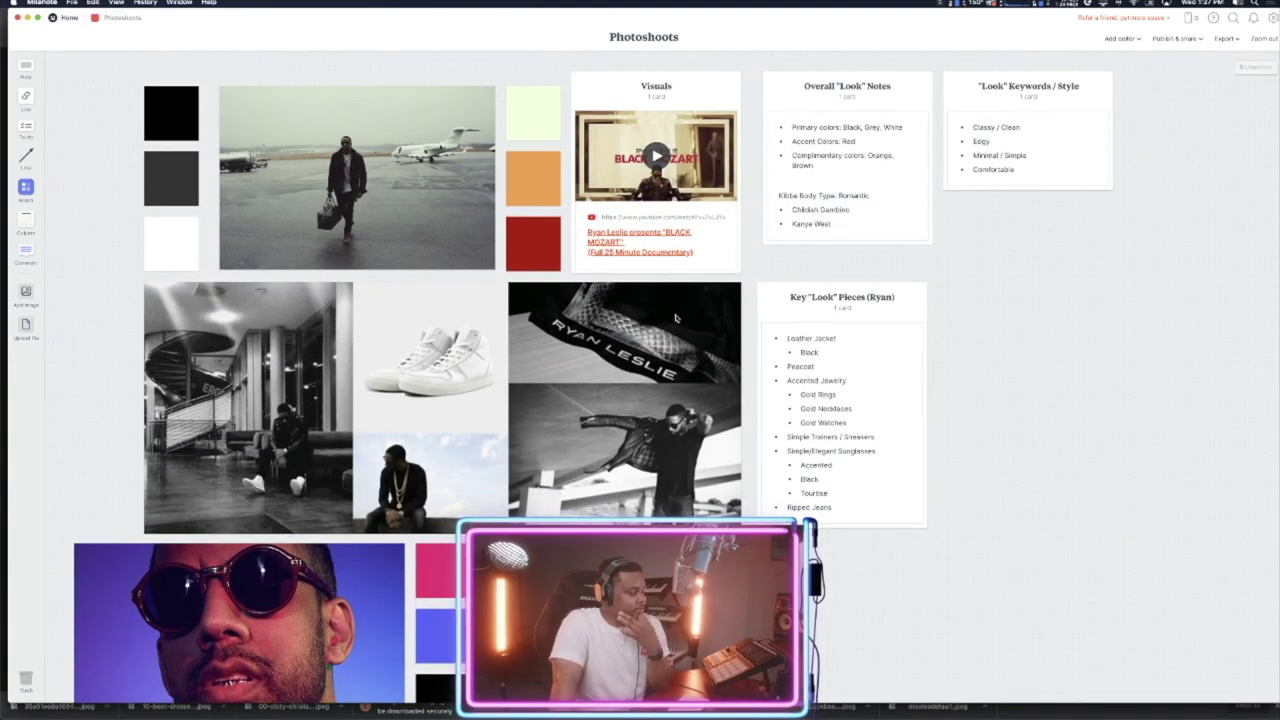
{"action": "scroll", "coordinate": [913, 353], "scroll_direction": "down", "scroll_amount": 5}
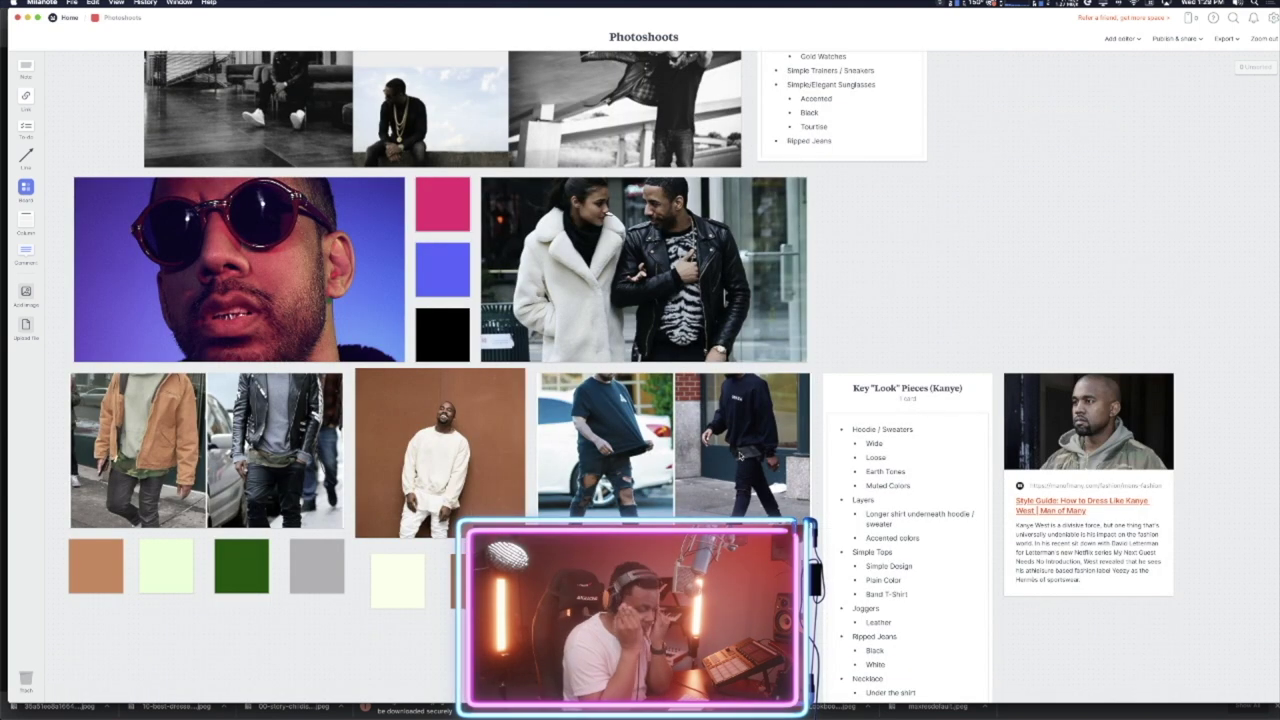